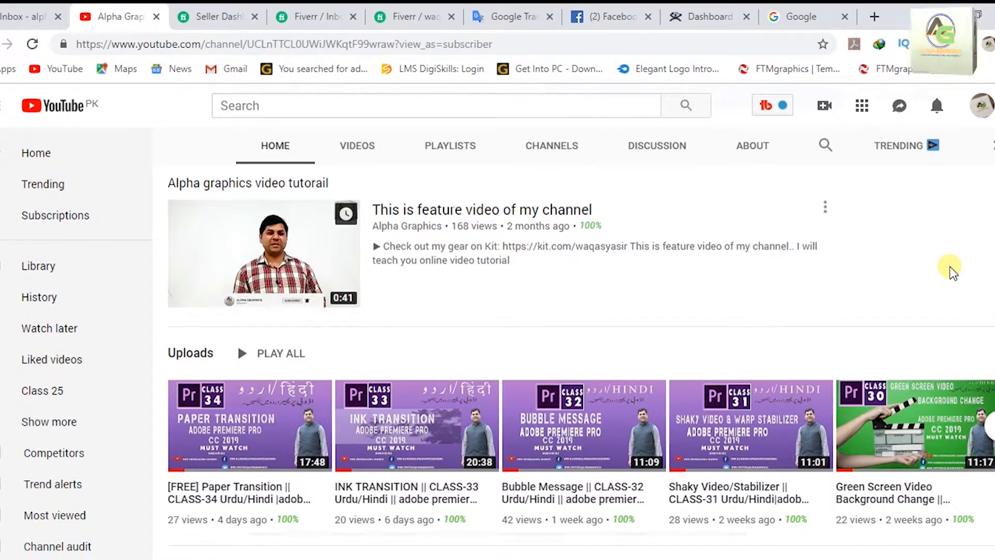
Step: Search Google for "handbrake"
left_click(803, 16)
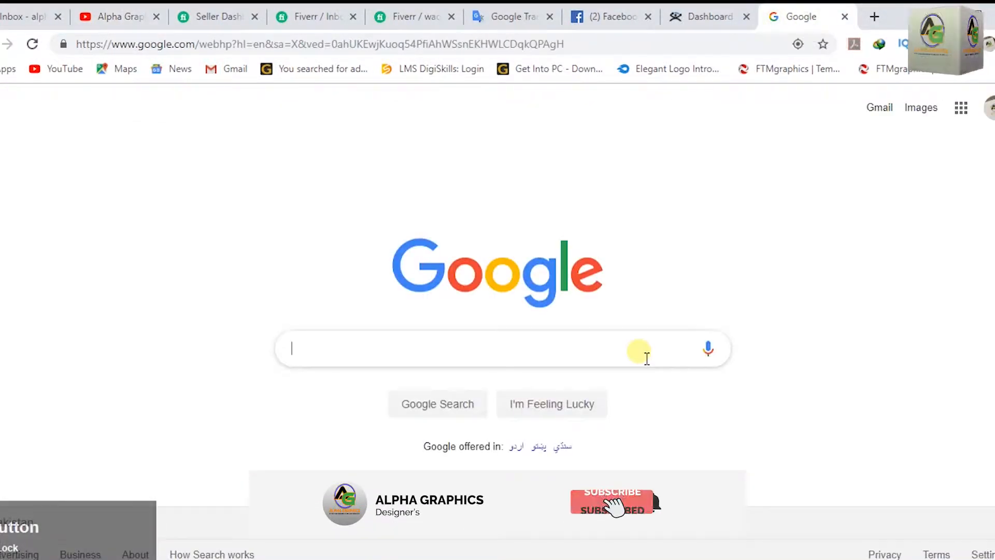
type("h")
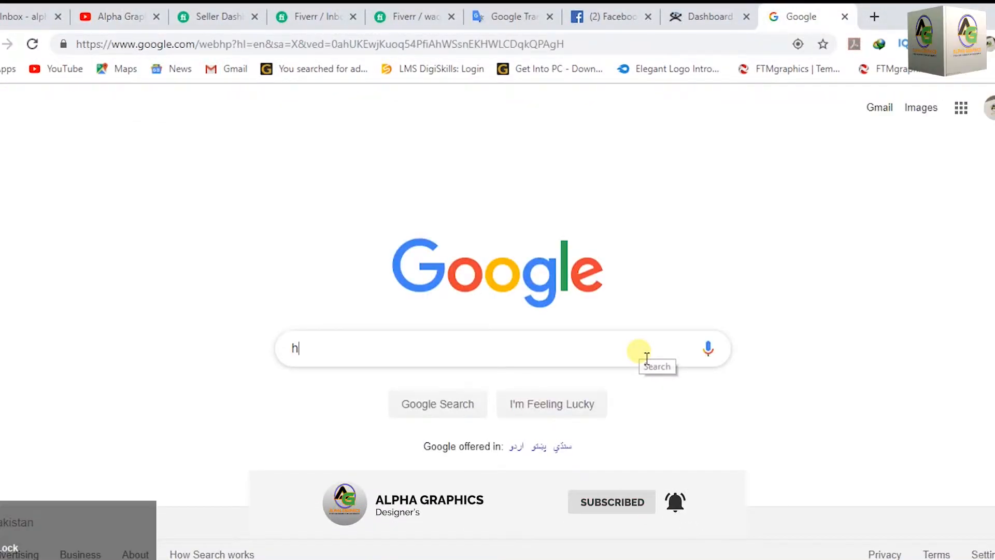
type("andbra")
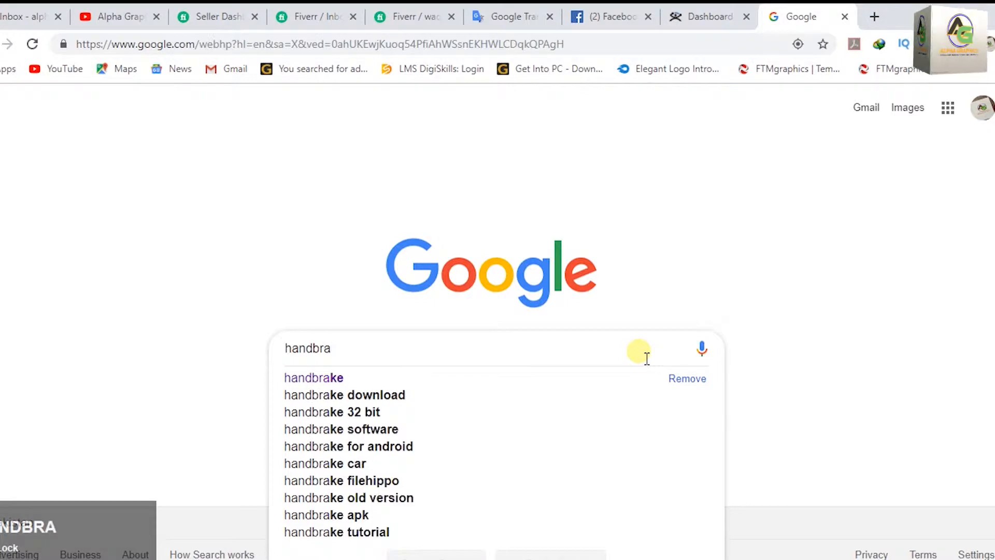
type("ke")
key("Return")
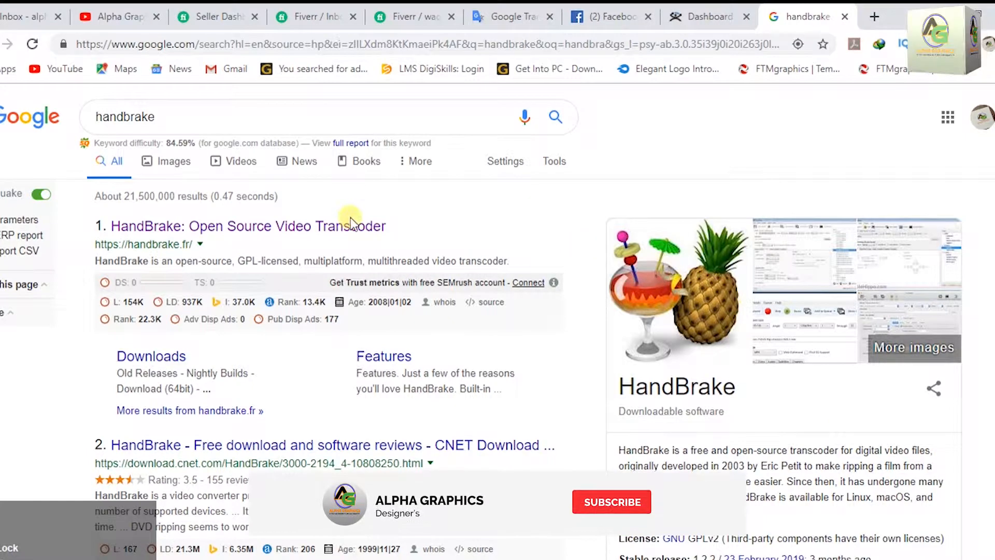
Step: Open the official HandBrake website and download the HandBrake 1.2.2 installer for 64-bit Windows
left_click(350, 224)
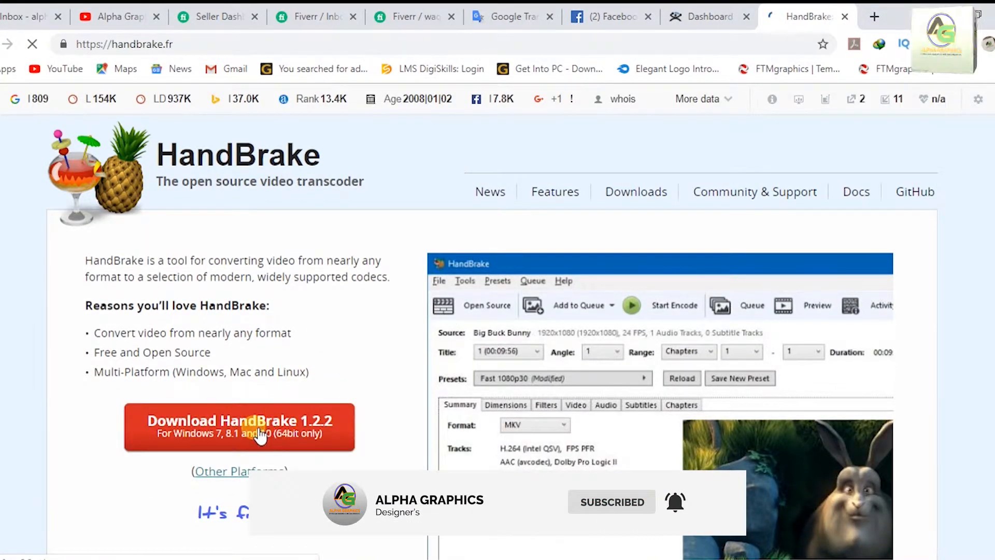
left_click(262, 394)
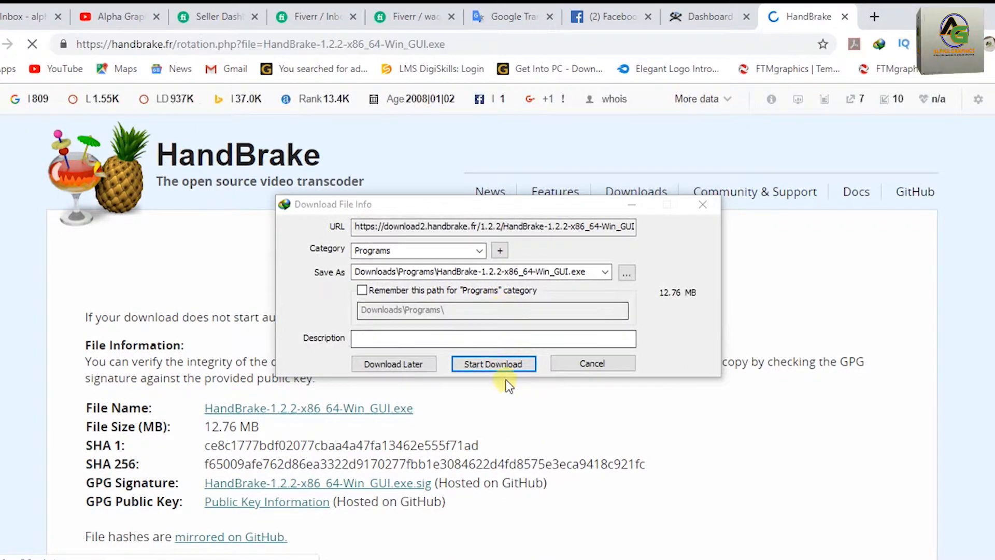
left_click(500, 367)
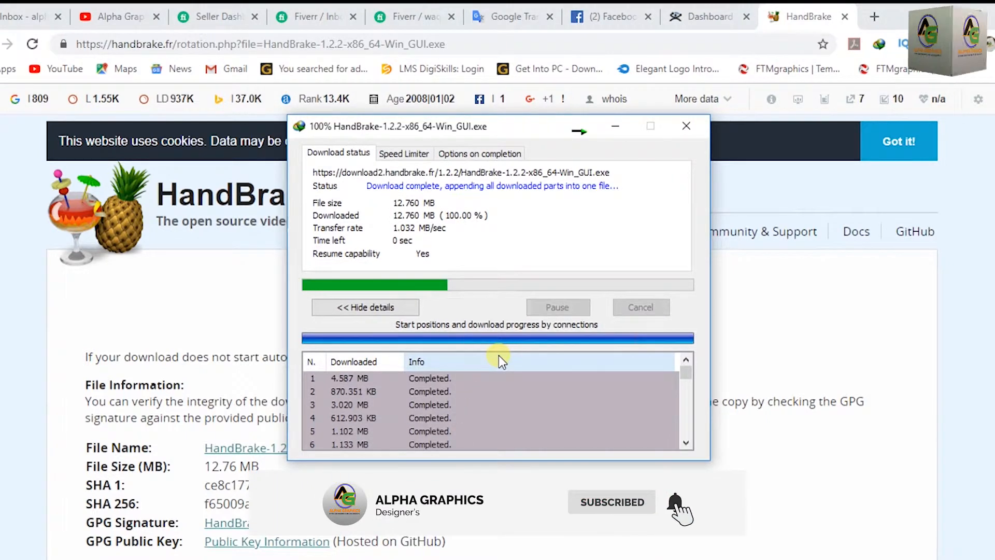
left_click(547, 348)
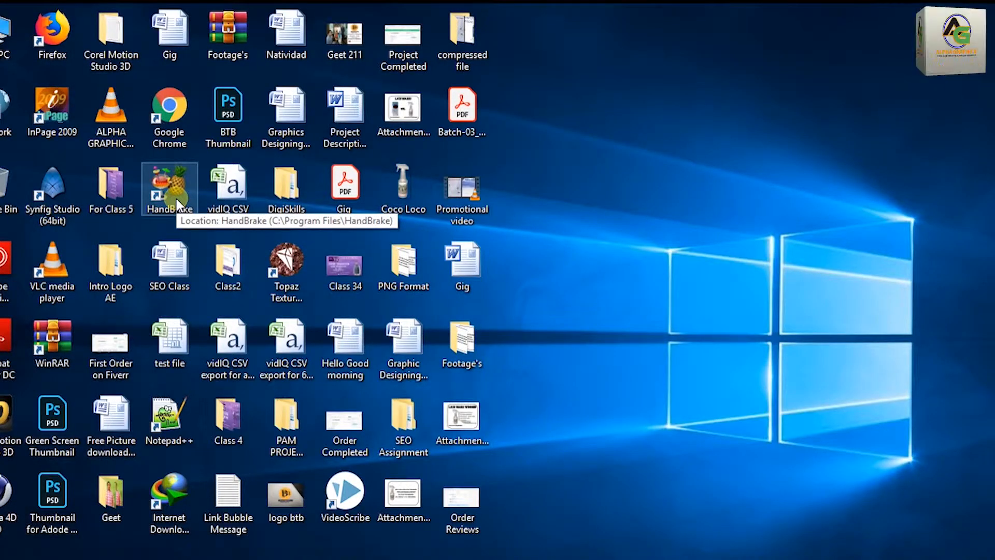
Step: Launch HandBrake from the desktop and minimize its window
double_click(167, 203)
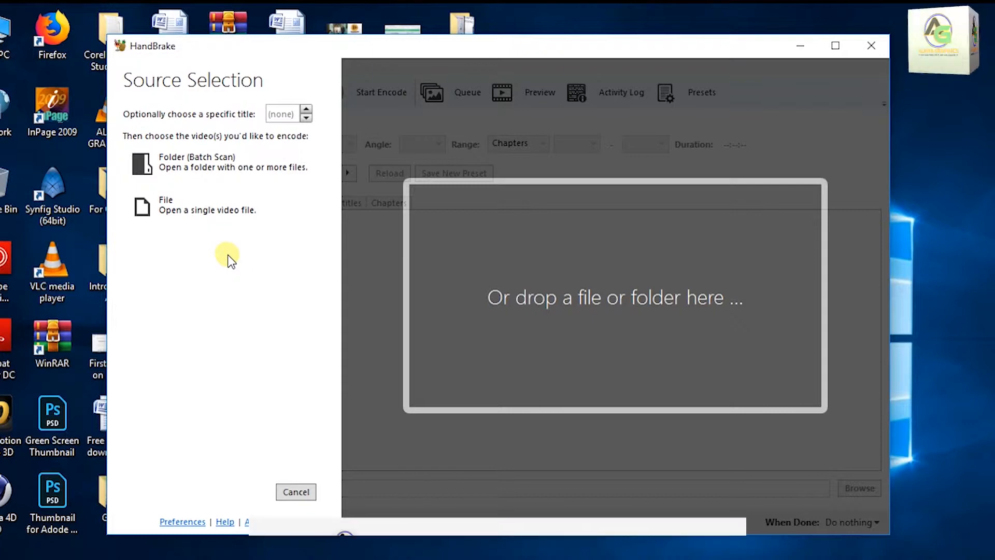
left_click(801, 44)
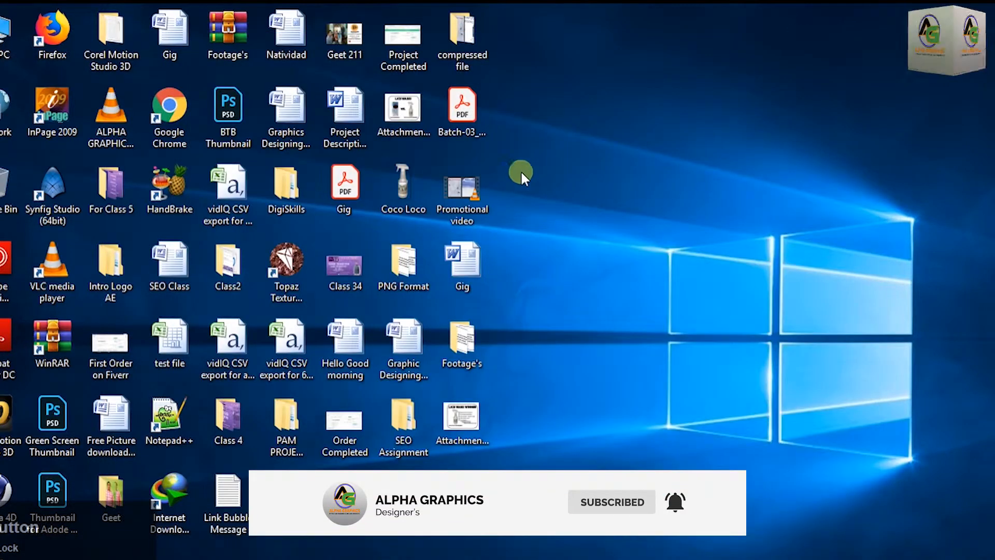
Step: Examine the file size of the Promotional video on the desktop in its properties
right_click(469, 211)
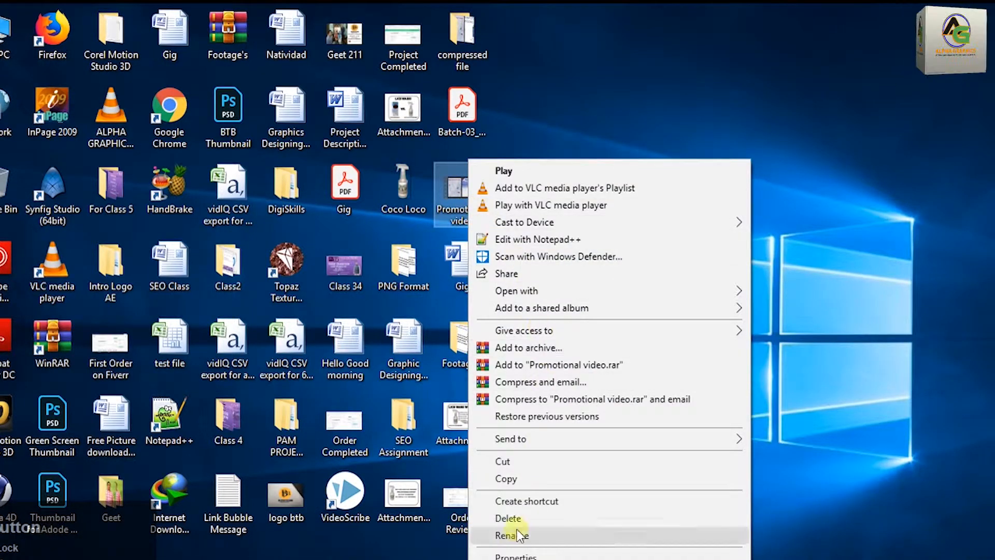
left_click(516, 555)
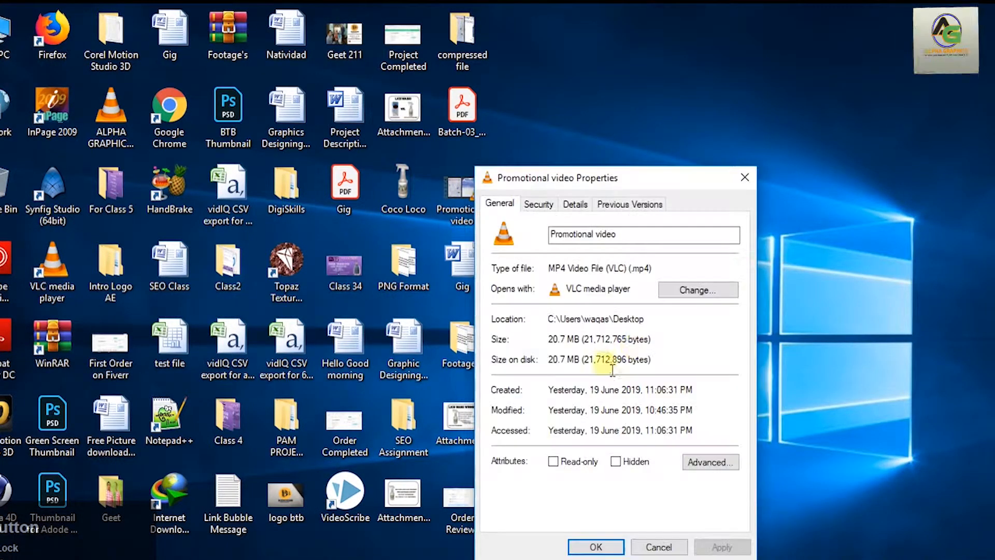
left_click_drag(634, 179, 659, 99)
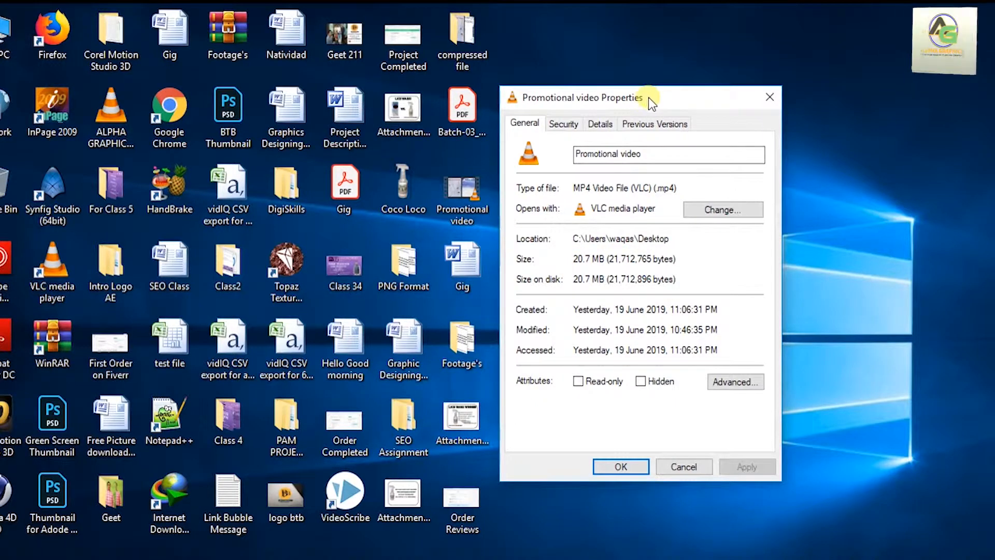
left_click_drag(648, 98, 641, 80)
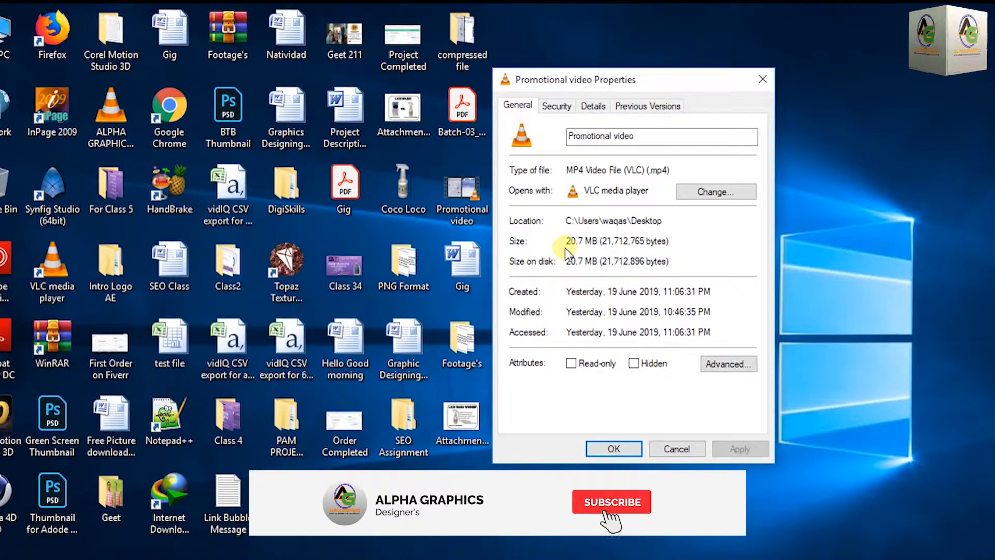
left_click(684, 240)
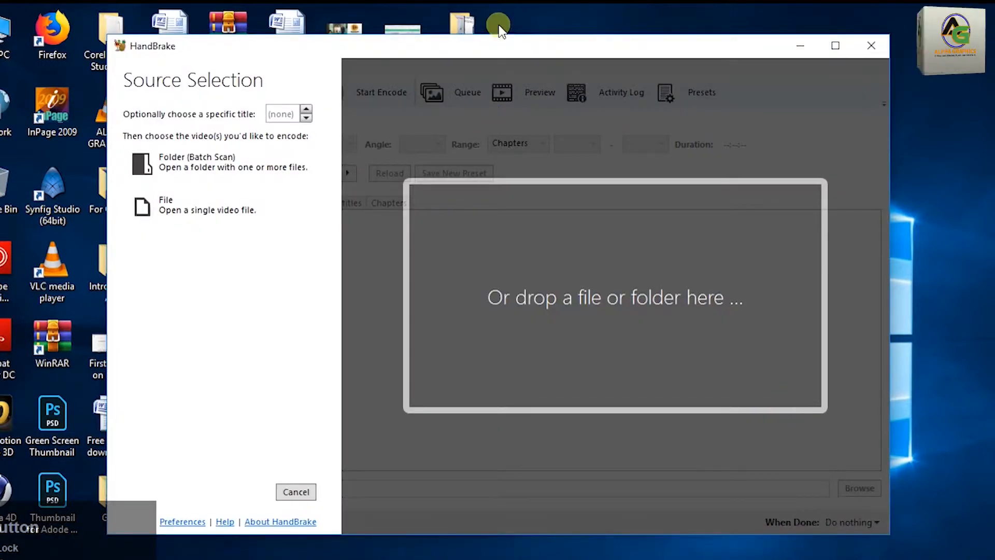
Step: Load the Promotional video from the Desktop folder as a single-file source in HandBrake and maximize the window
left_click_drag(508, 45, 701, 40)
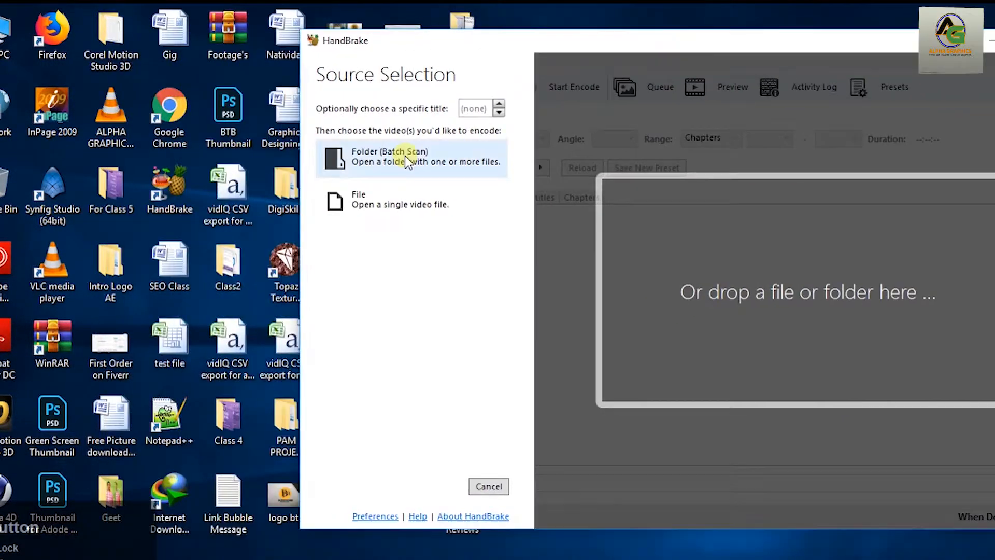
left_click(370, 205)
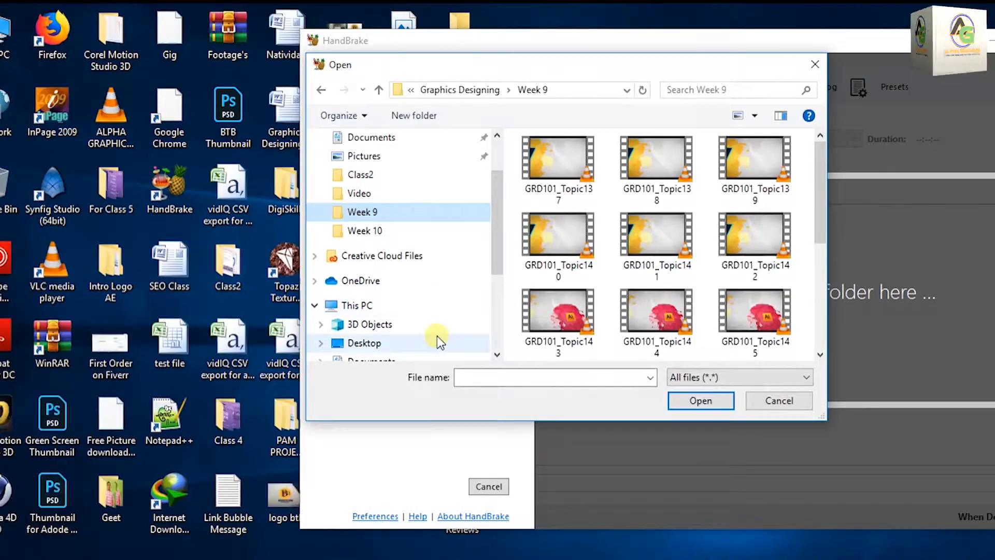
scroll(447, 231, "up", 2)
left_click(388, 172)
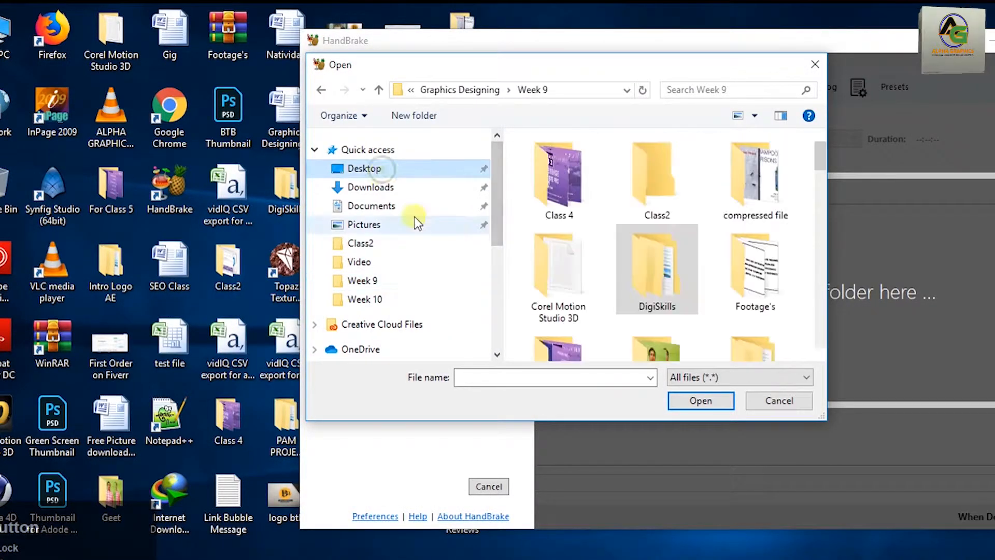
left_click_drag(766, 67, 589, 52)
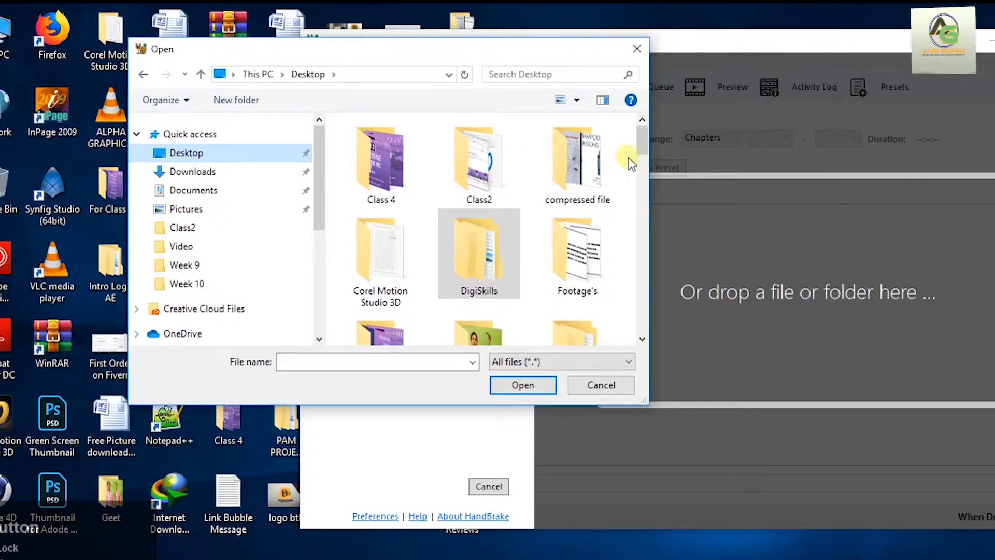
left_click_drag(658, 185, 790, 186)
scroll(641, 260, "down", 6)
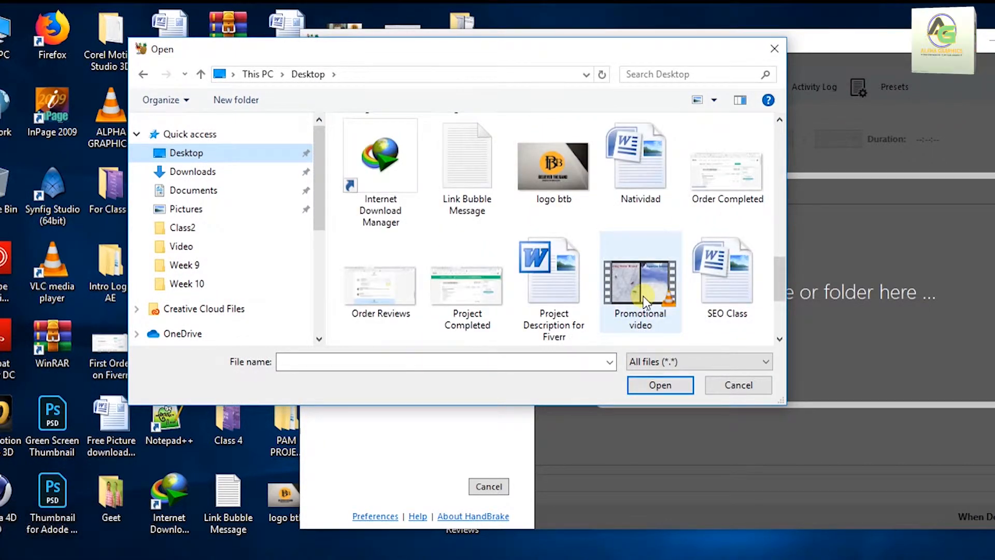
double_click(643, 296)
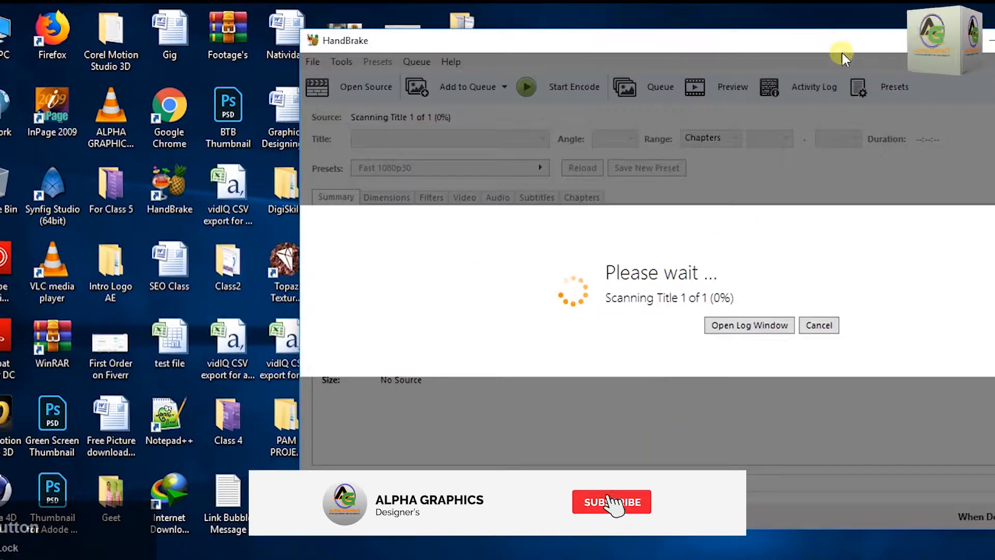
left_click_drag(837, 43, 668, 42)
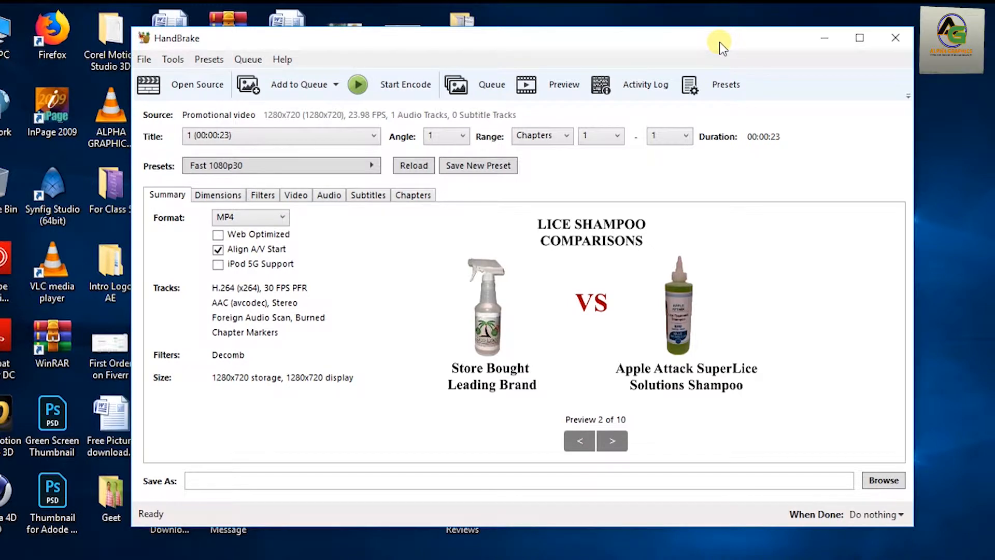
left_click(860, 39)
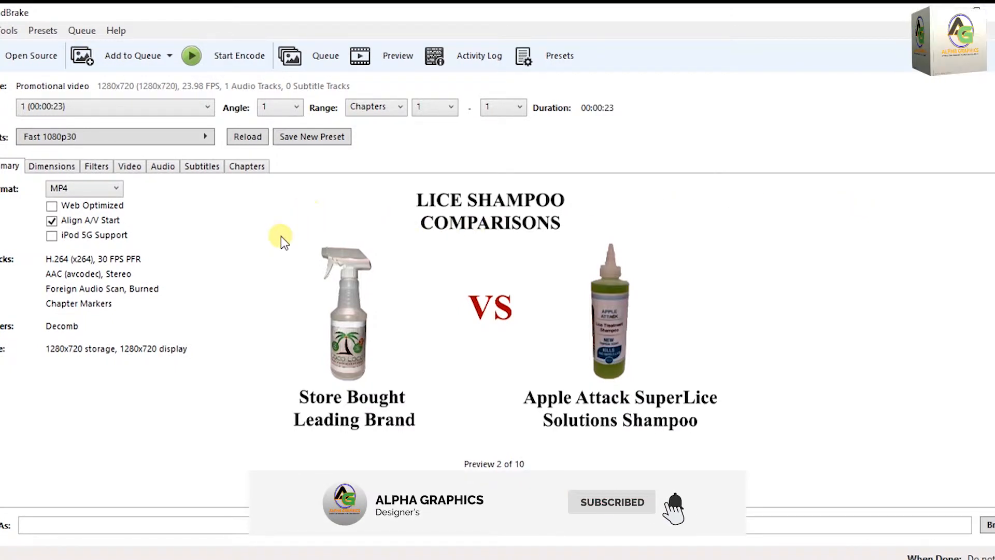
Step: Browse the Web, Devices and Production encoding presets and enable Web Optimized for the MP4 output
left_click(90, 101)
left_click(90, 124)
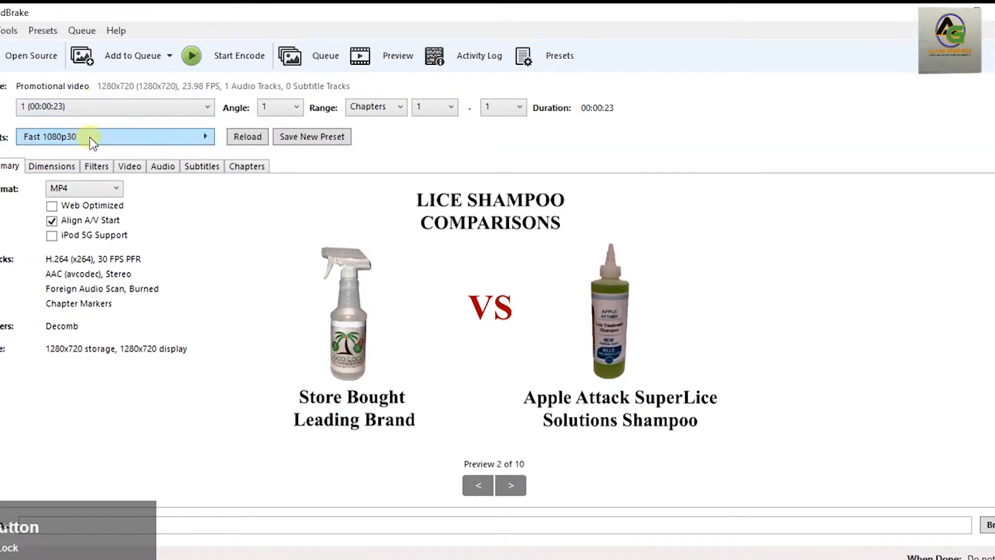
left_click(94, 136)
mouse_move(304, 143)
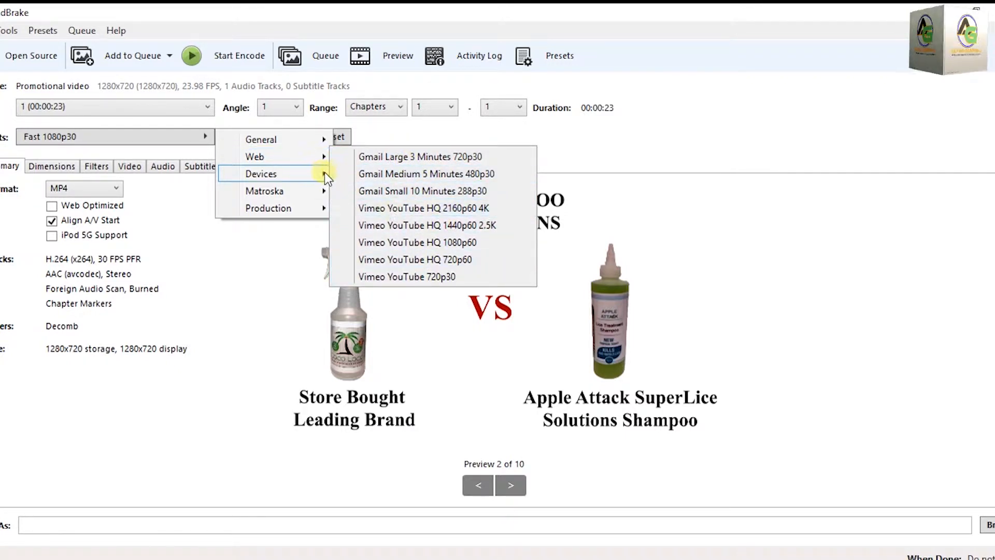
mouse_move(322, 175)
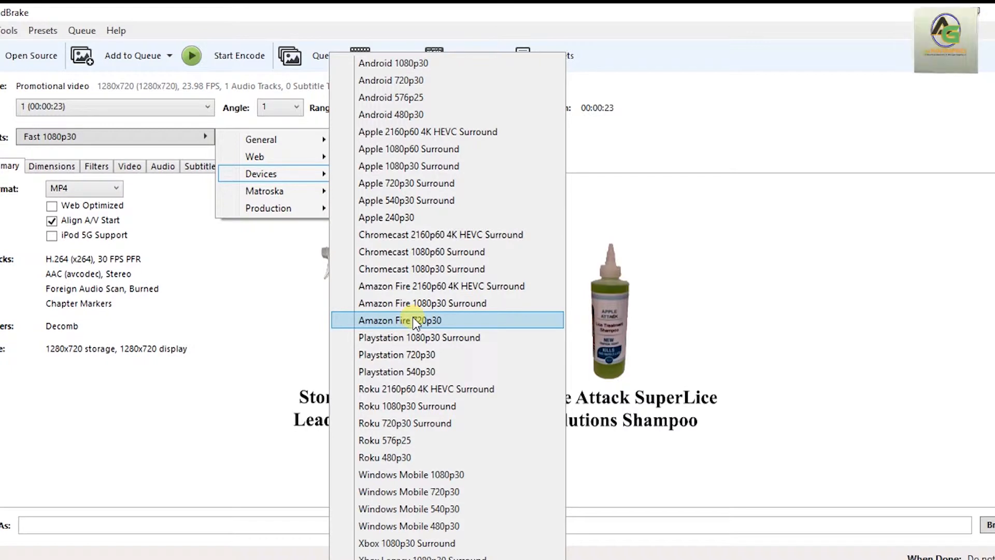
mouse_move(317, 206)
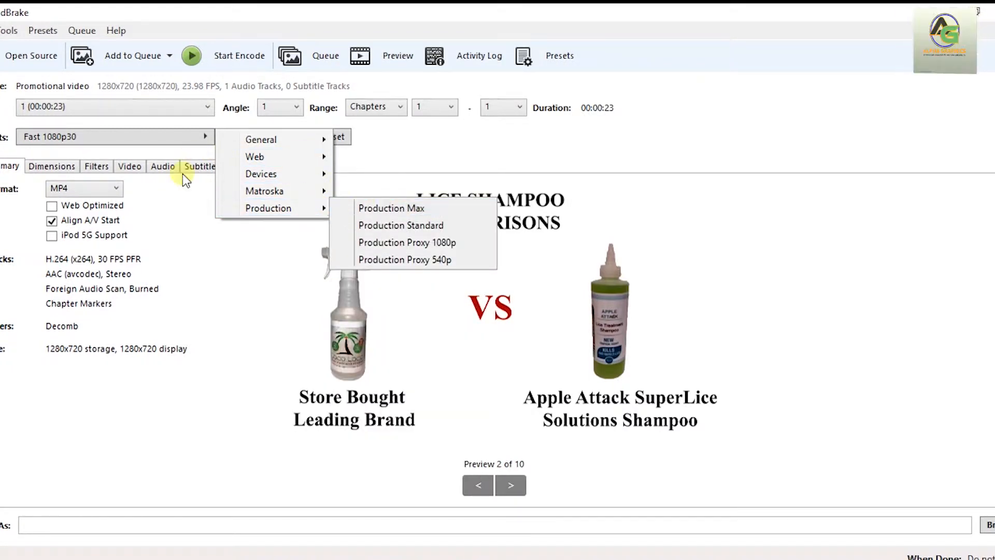
left_click(173, 202)
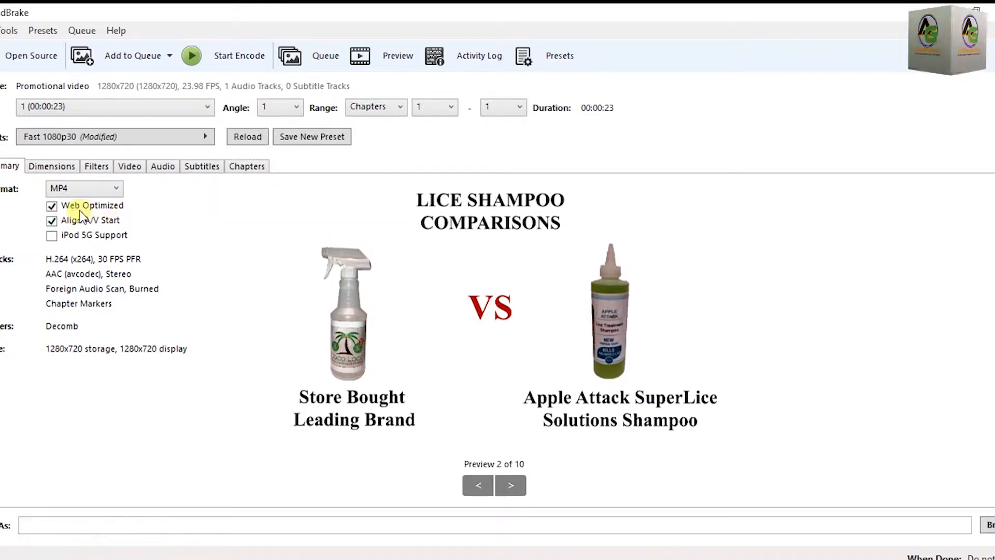
Step: Review the output's size and cropping settings and its filter options
left_click(52, 166)
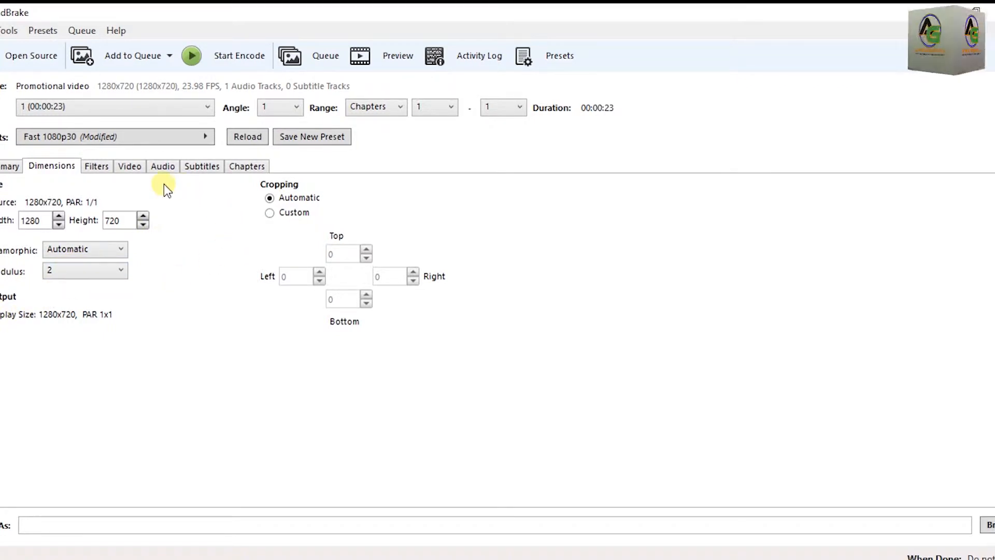
left_click(97, 167)
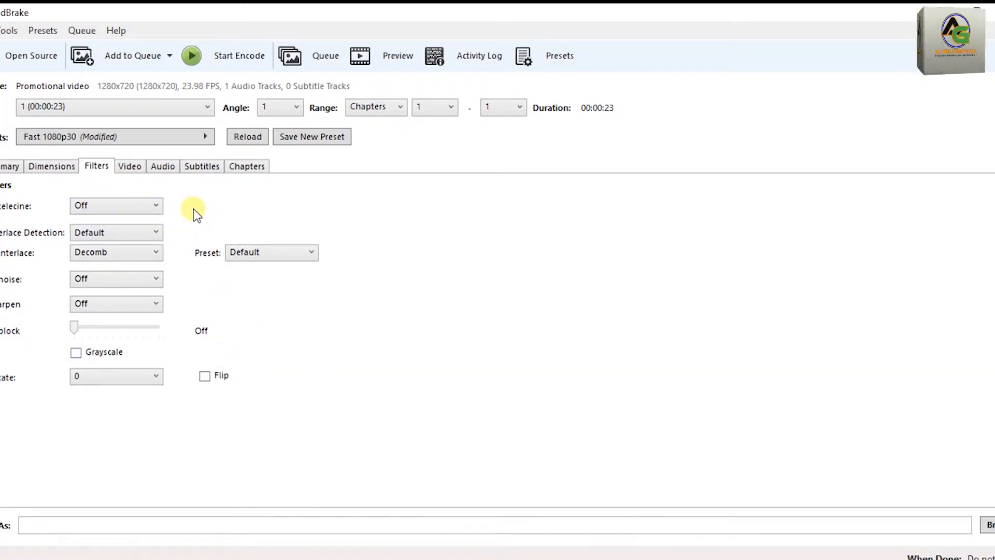
Step: Select the H.264 (x264) video codec and check the available framerate options
left_click(130, 166)
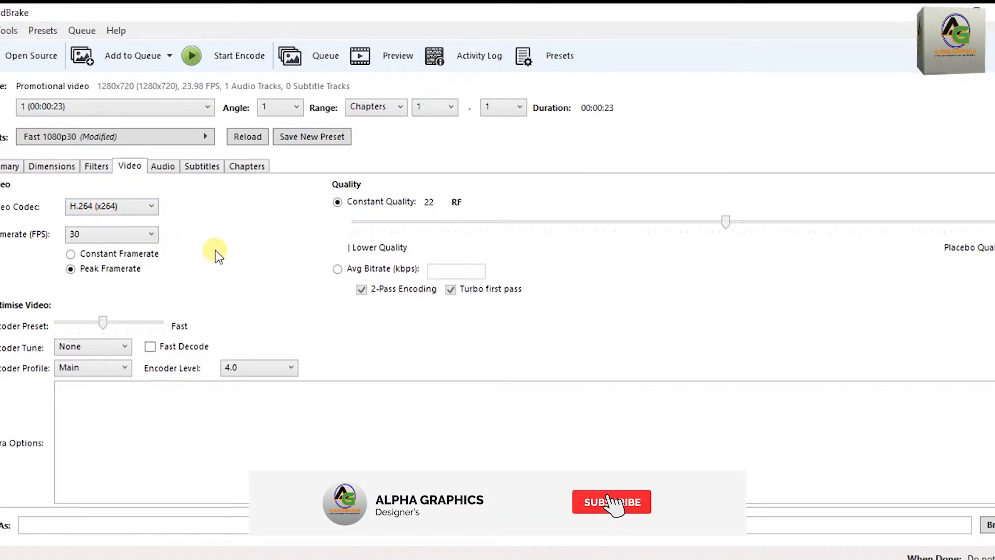
left_click(120, 206)
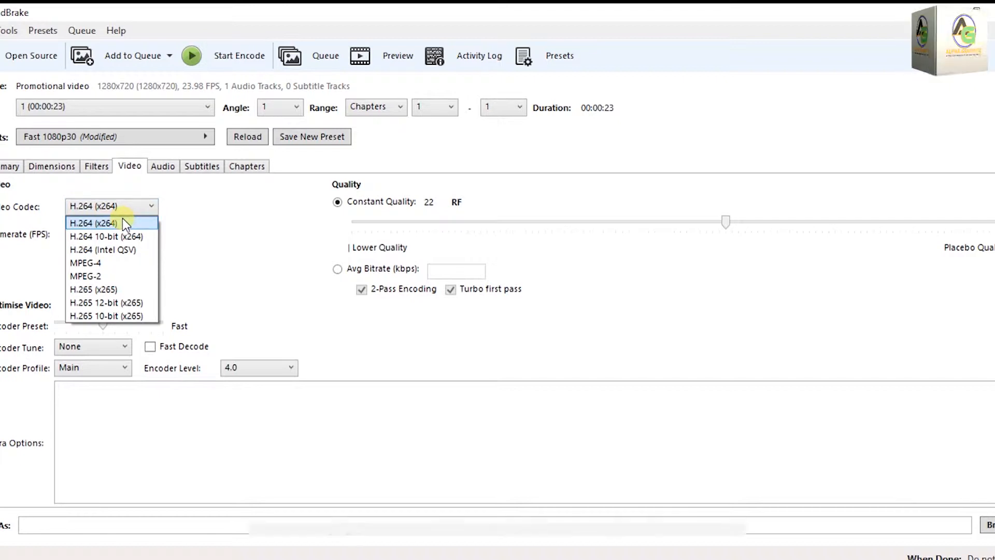
left_click(123, 220)
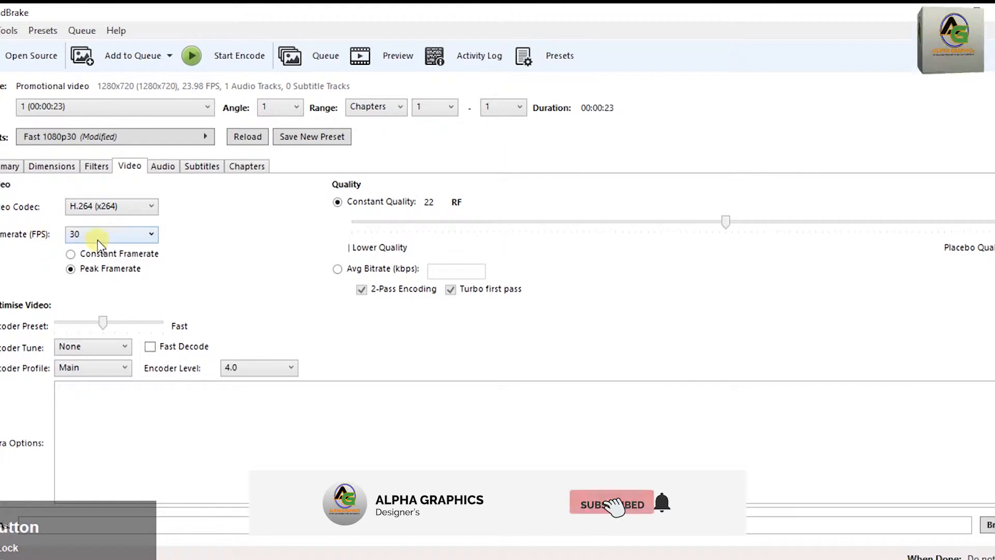
left_click(122, 238)
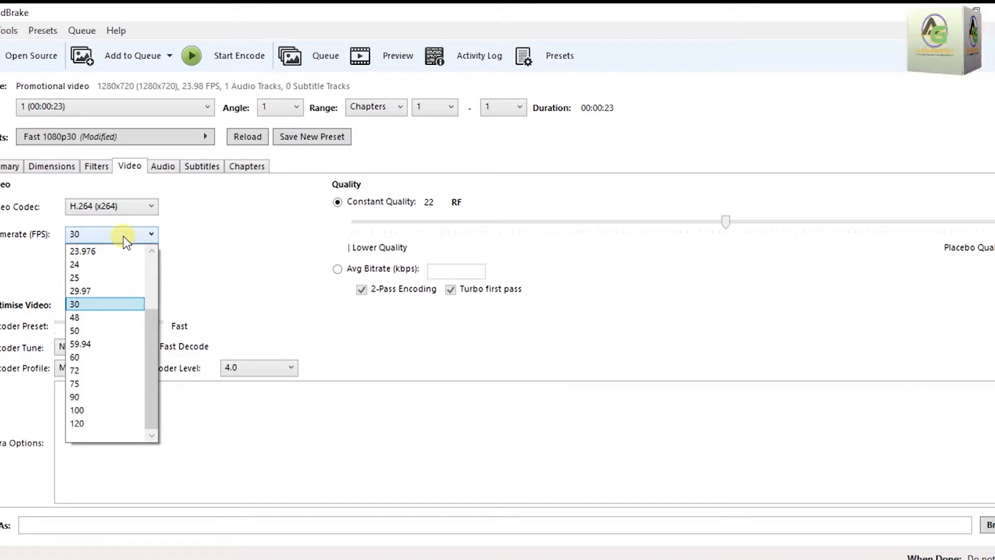
left_click(123, 236)
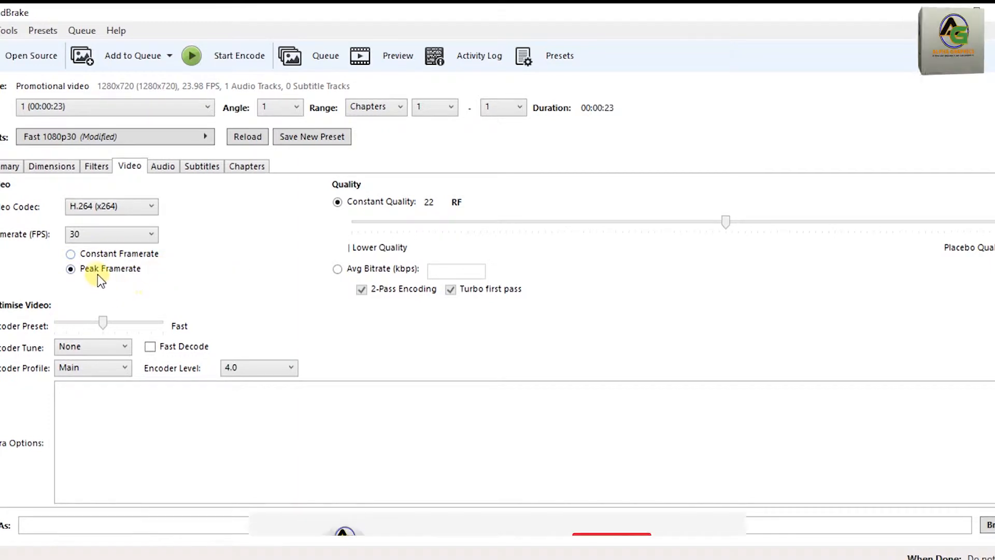
Step: Set the video to Constant Framerate and choose the Stereo mixdown for the audio track
left_click(72, 254)
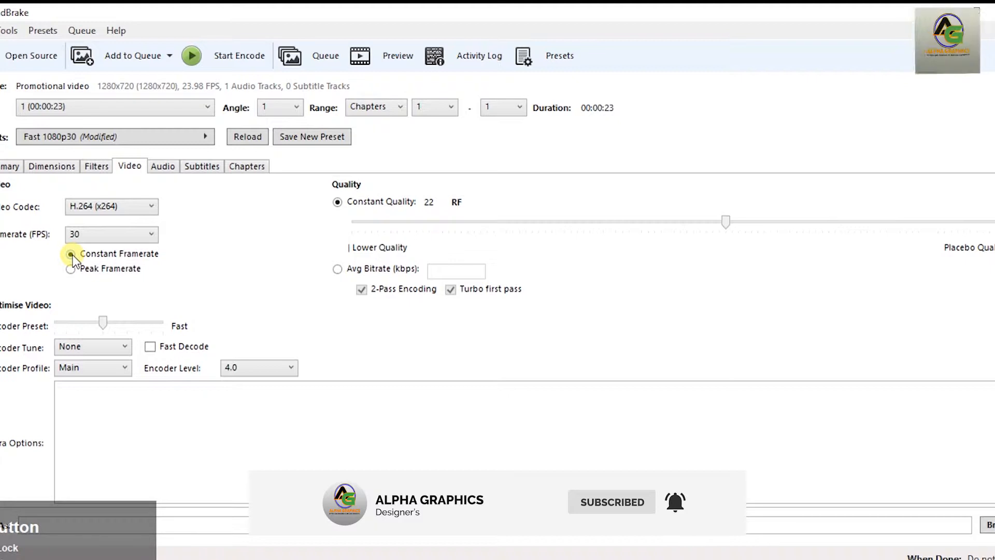
left_click(161, 167)
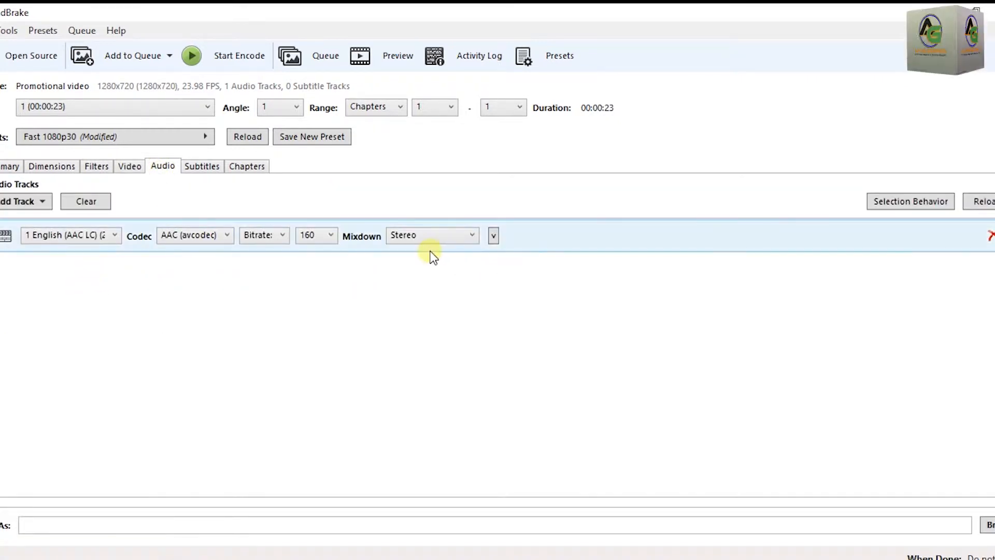
left_click(451, 235)
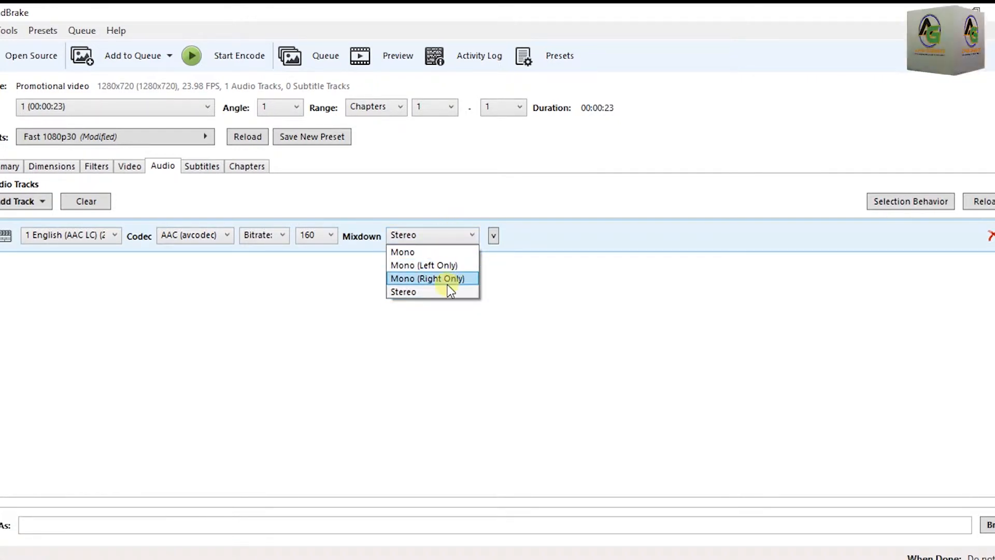
left_click(418, 292)
Step: Review the audio bitrate options, the subtitle track settings and the chapter markers
left_click(278, 232)
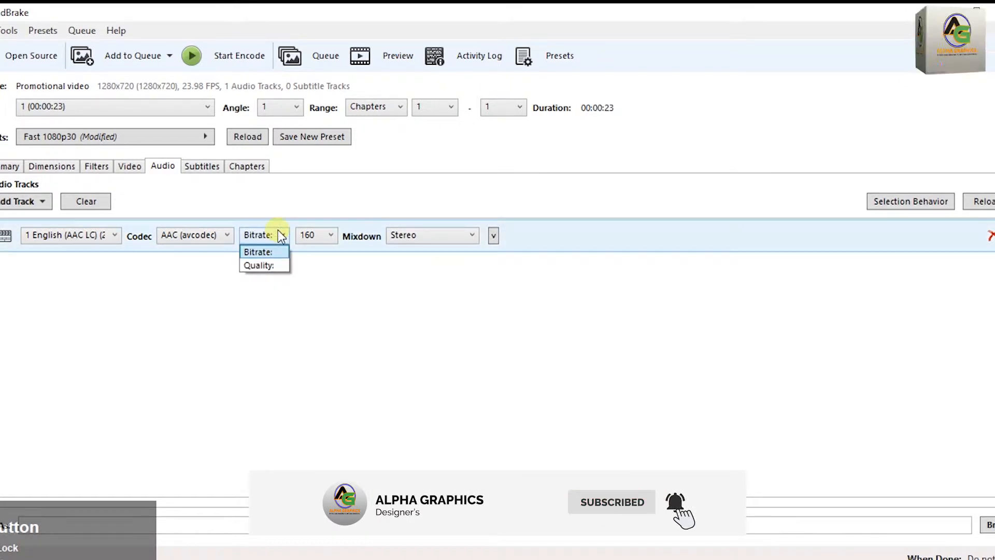
left_click(278, 232)
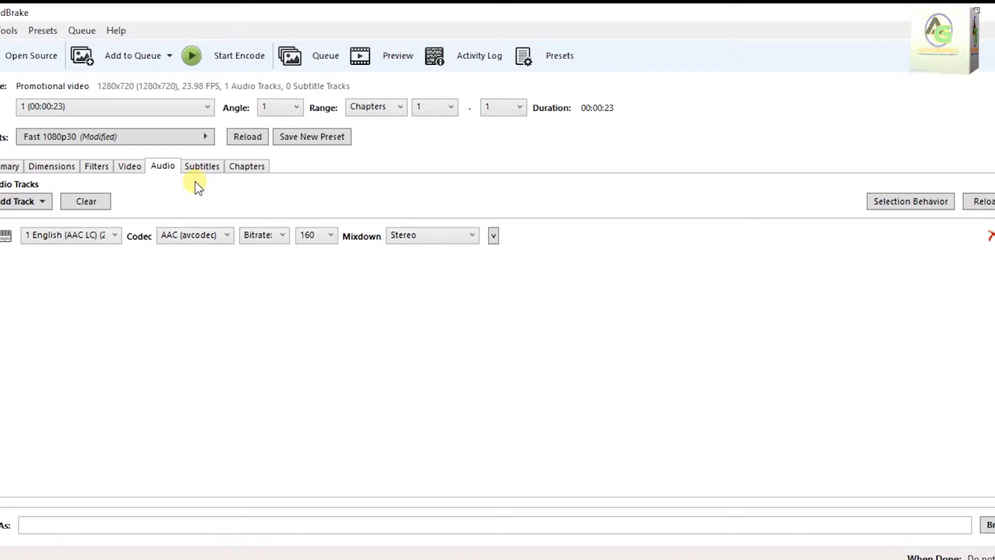
left_click(203, 162)
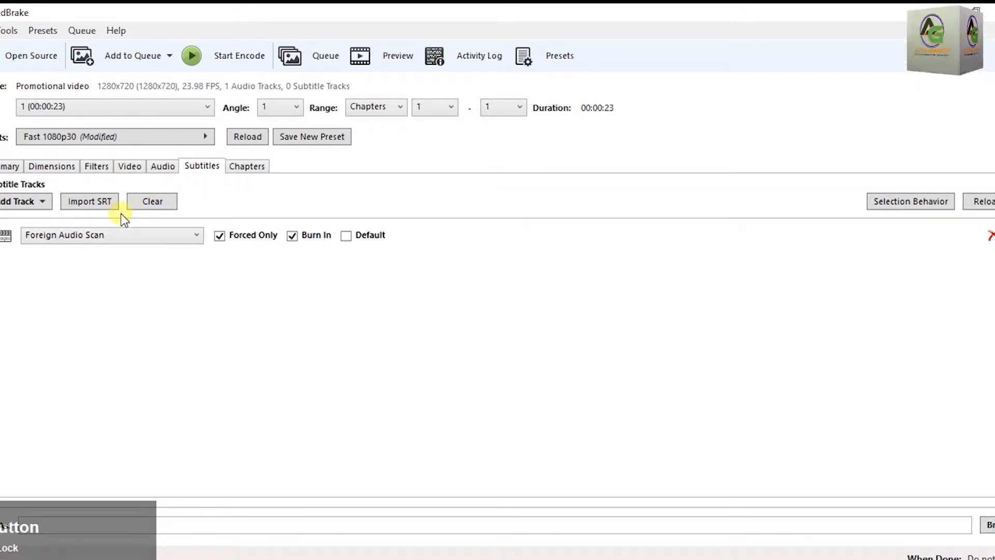
left_click(253, 168)
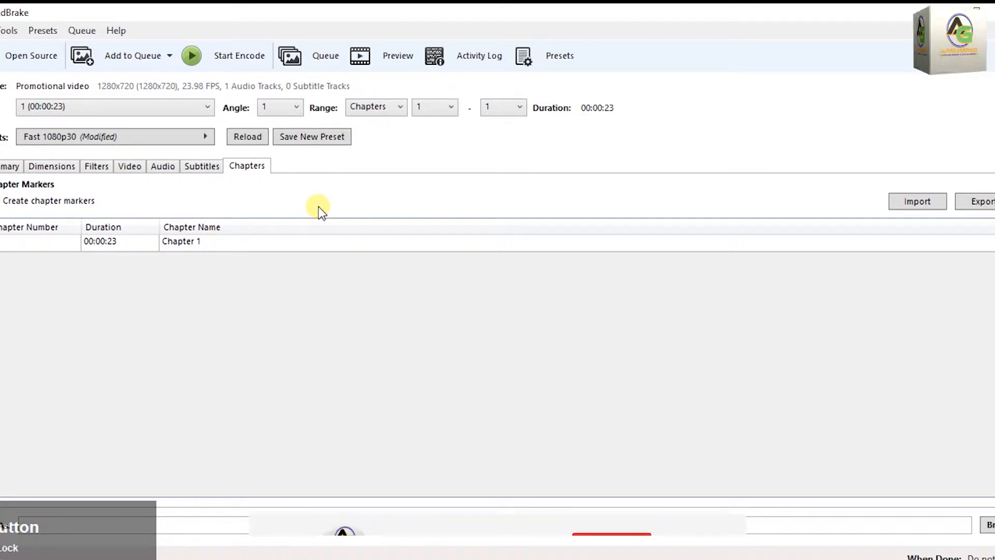
Step: Turn off Align A/V Start for the MP4 output and check the available container formats
left_click(14, 166)
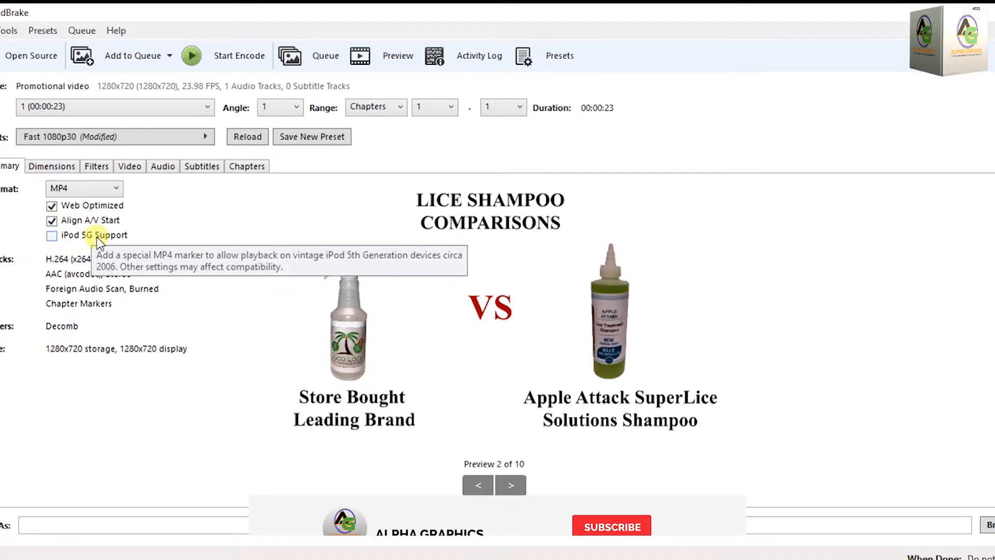
left_click(57, 223)
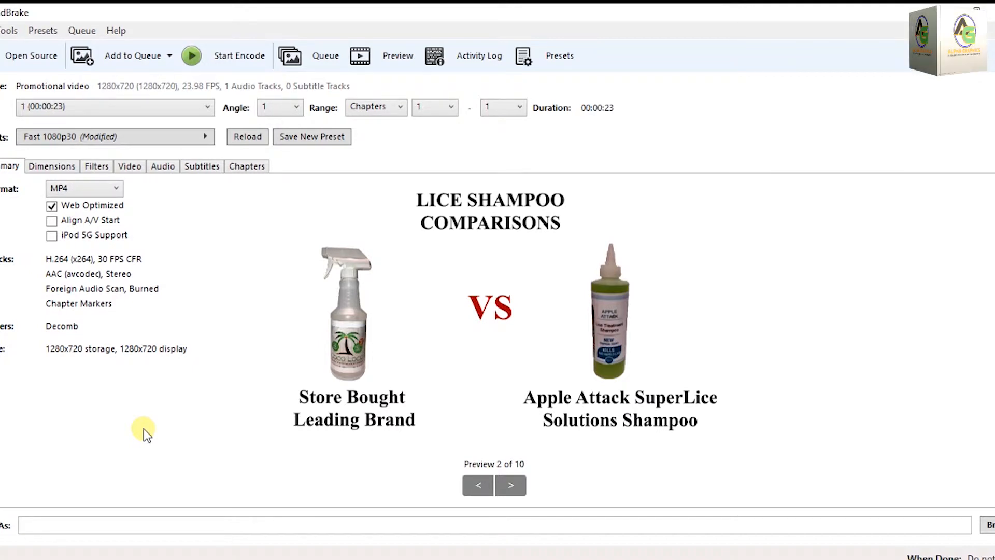
left_click(93, 186)
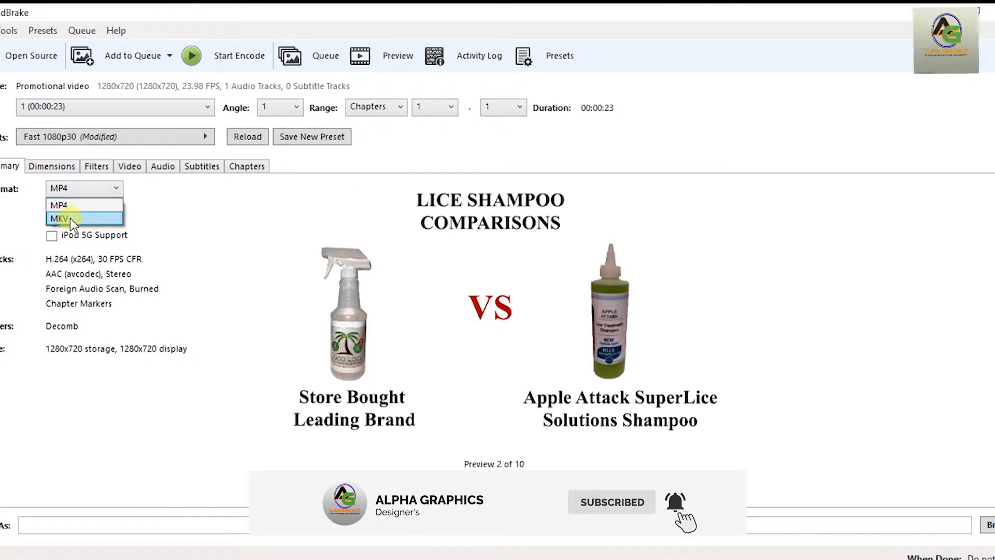
left_click(131, 437)
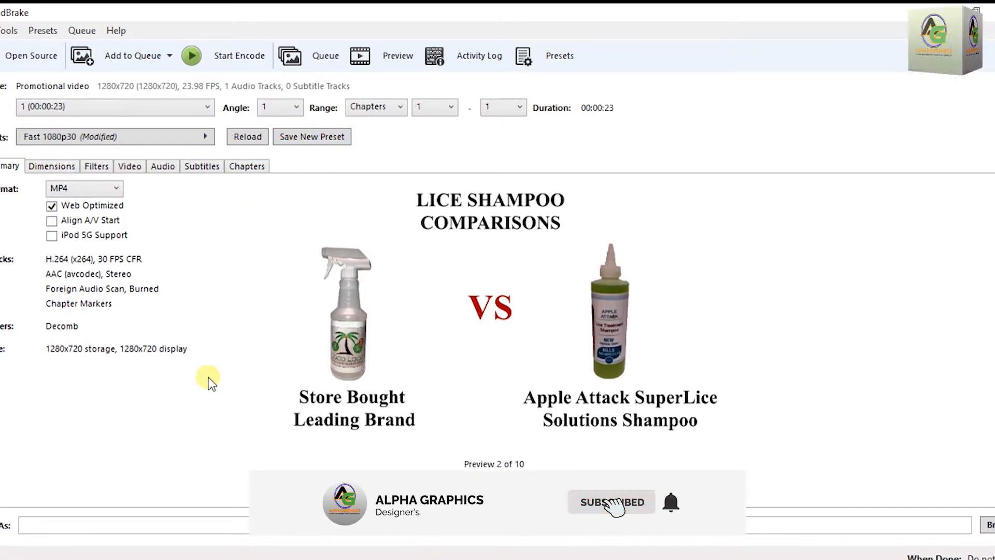
Step: Create a new preset from the current settings, entering a person's name as its name and "For" as its description
left_click(309, 137)
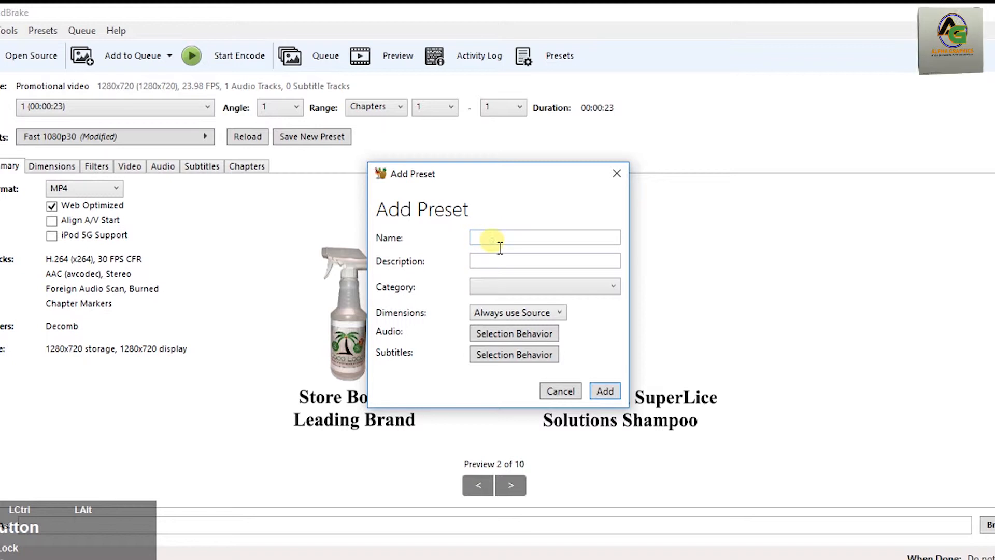
left_click(501, 242)
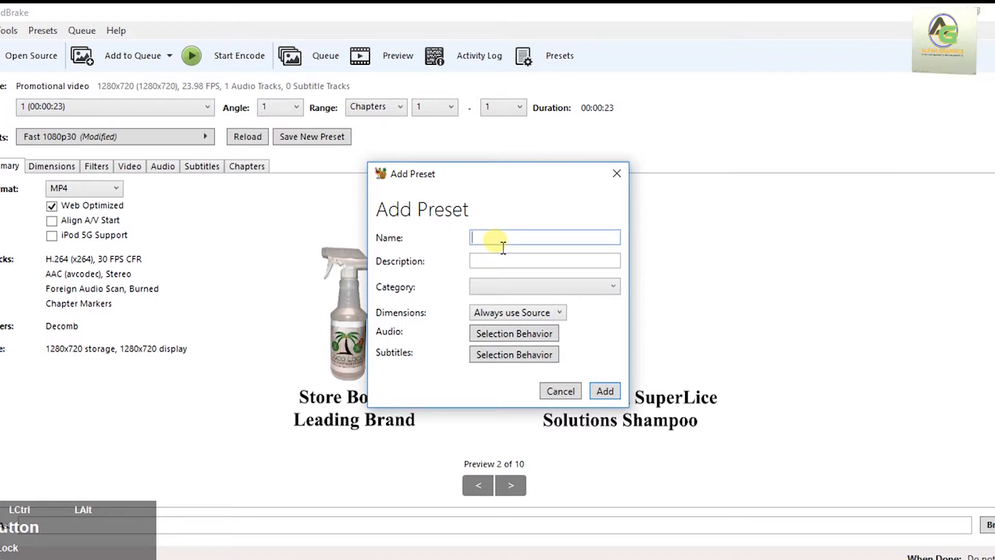
key("Caps_Lock")
type("S")
key("Caps_Lock")
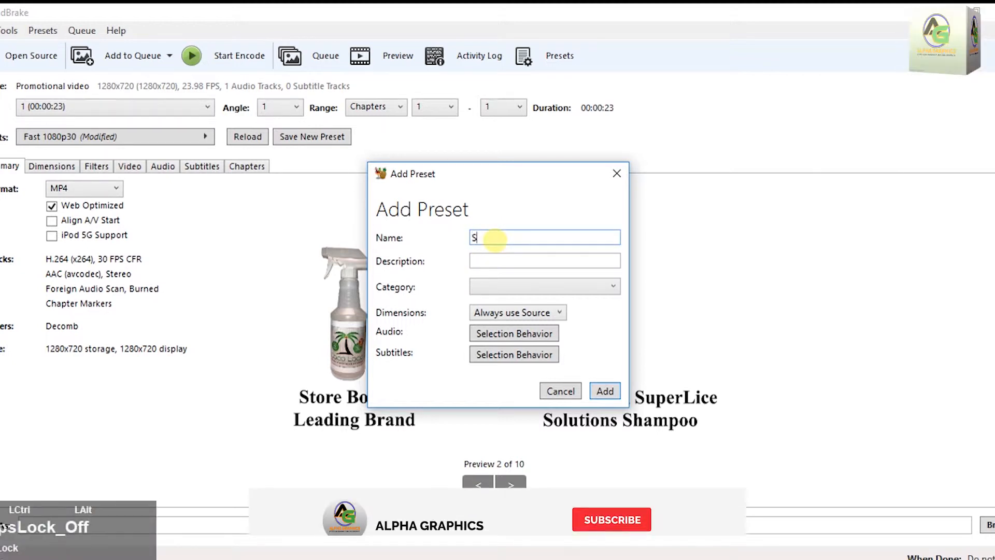
key("BackSpace")
type("Waqas")
key("Tab")
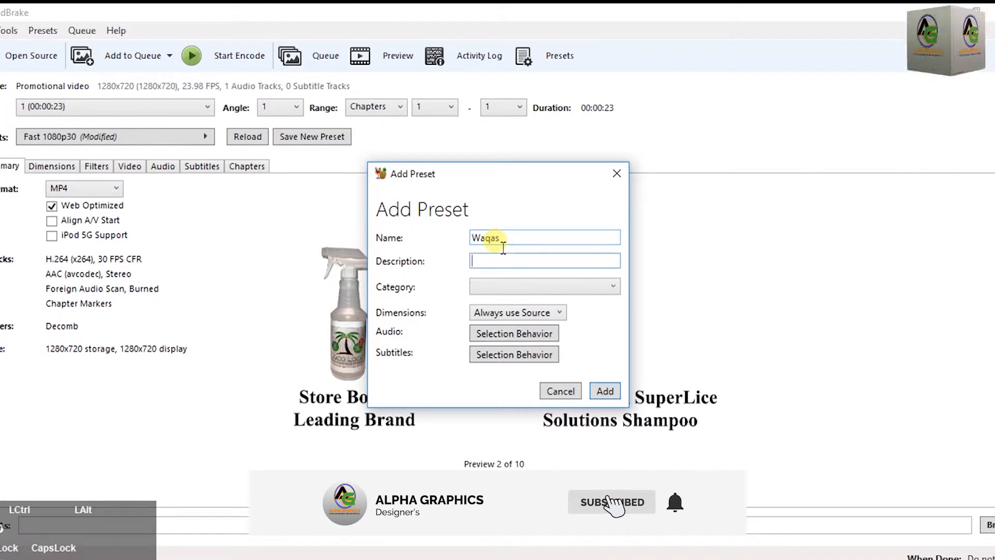
key("Caps_Lock")
type("For")
key("Tab")
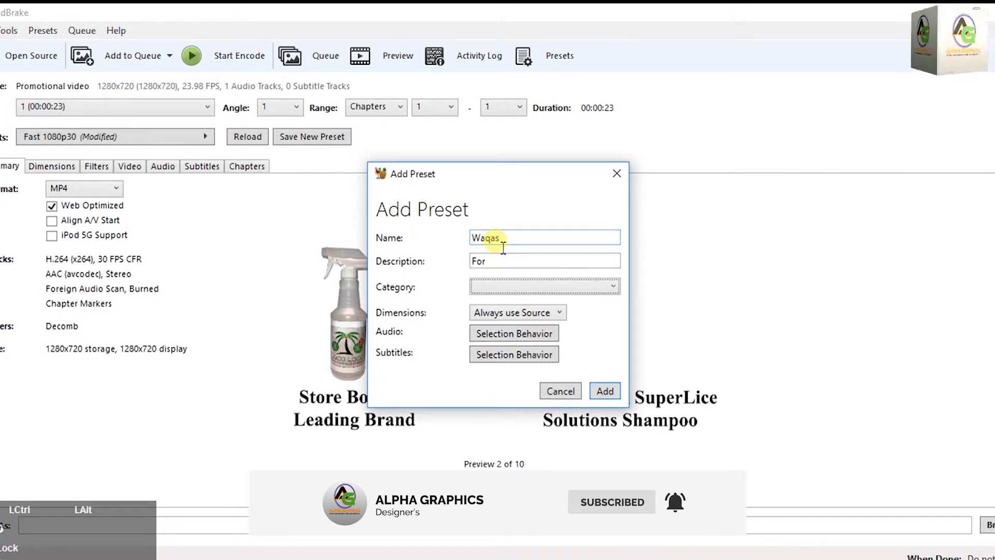
Step: Check the new preset's category choices and set its dimensions to None
left_click(531, 280)
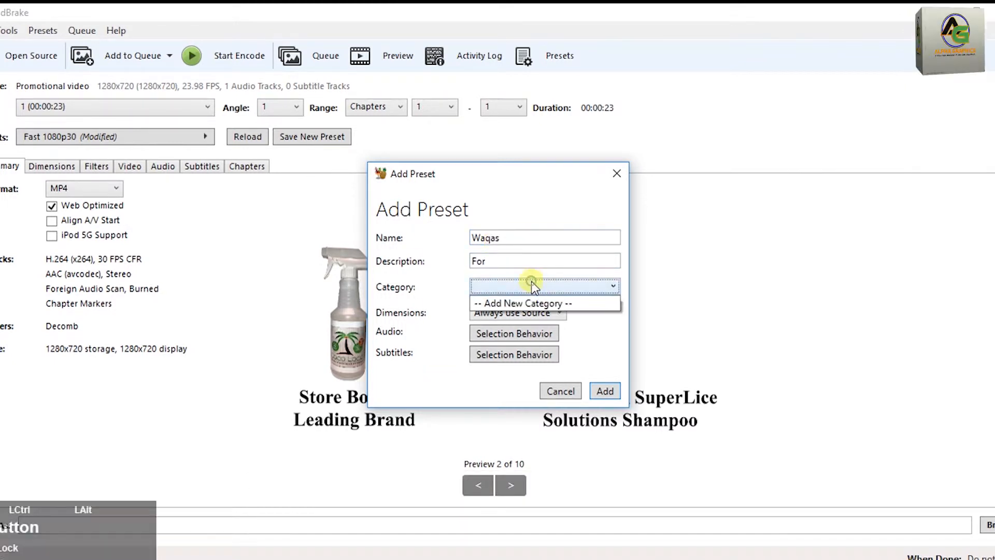
left_click(526, 322)
left_click(543, 311)
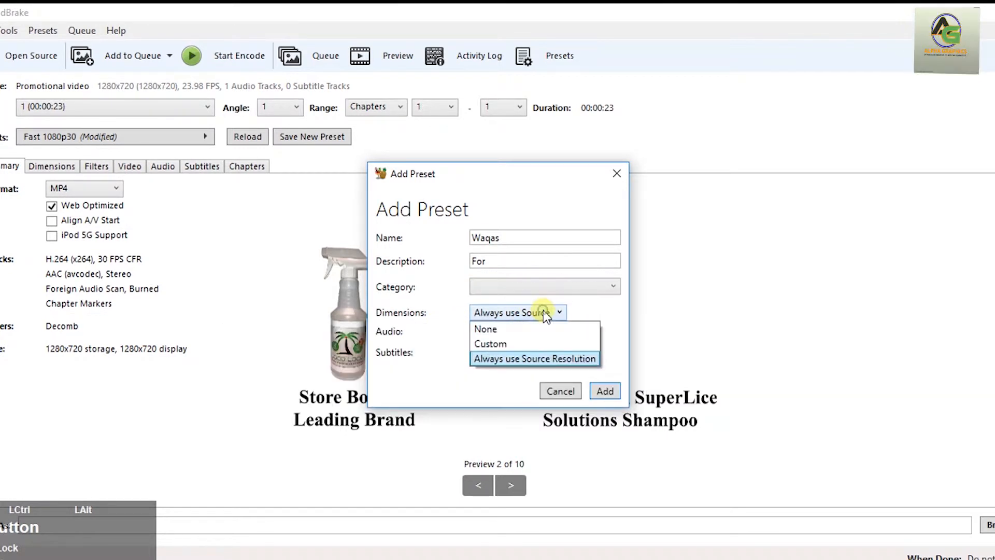
left_click(530, 343)
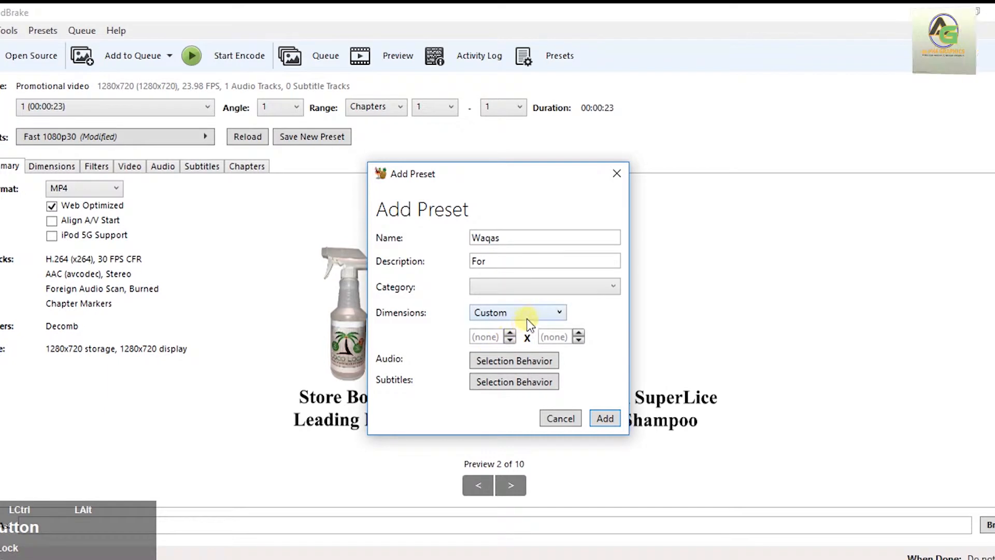
left_click(518, 316)
left_click(515, 343)
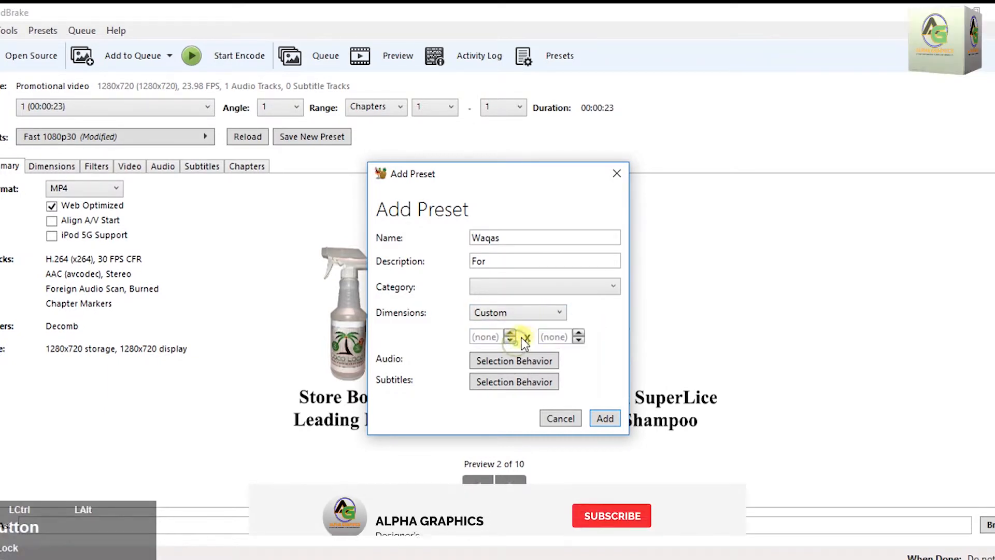
left_click(524, 315)
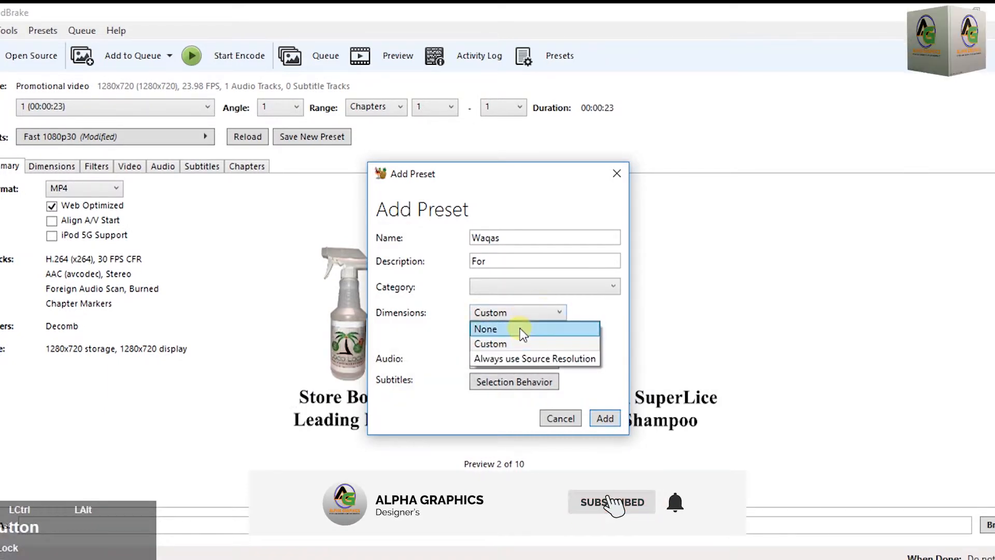
left_click(520, 328)
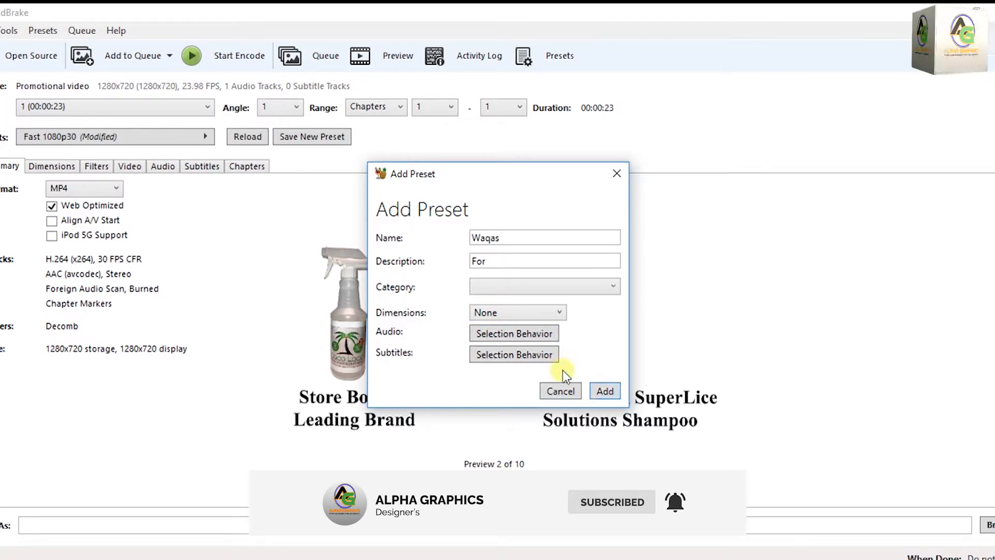
Step: Save the default audio and subtitle selection behaviours for the preset and add it
left_click(518, 333)
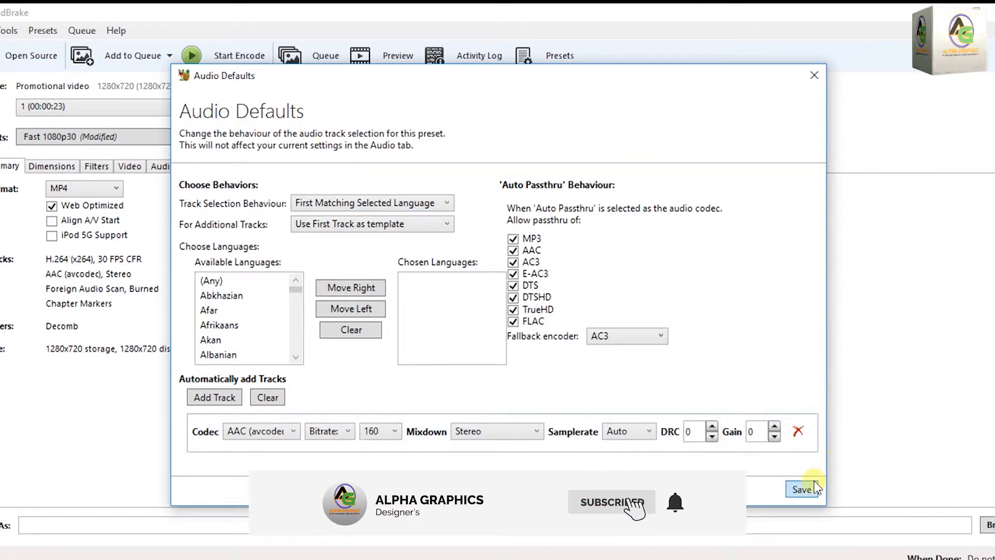
left_click(801, 490)
left_click(514, 354)
left_click(637, 508)
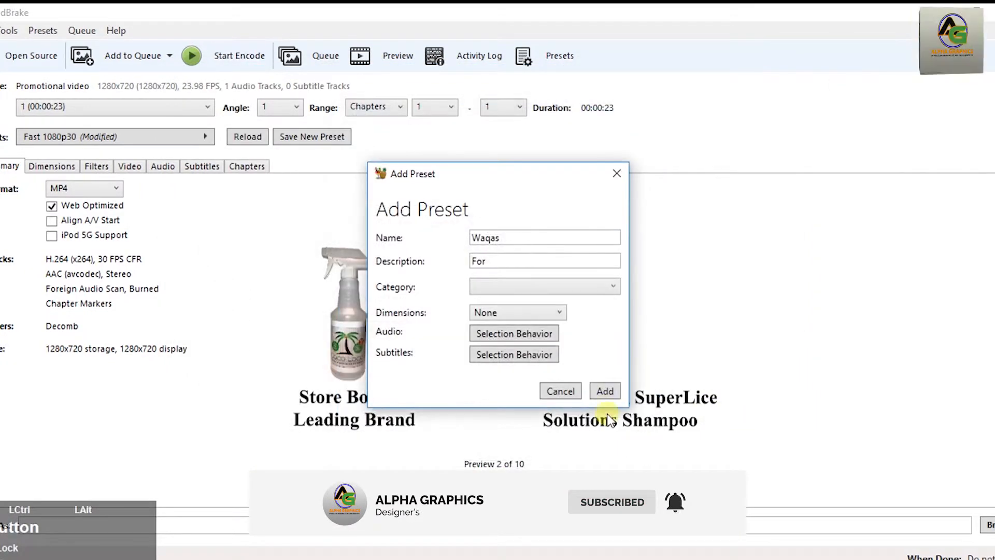
left_click(604, 391)
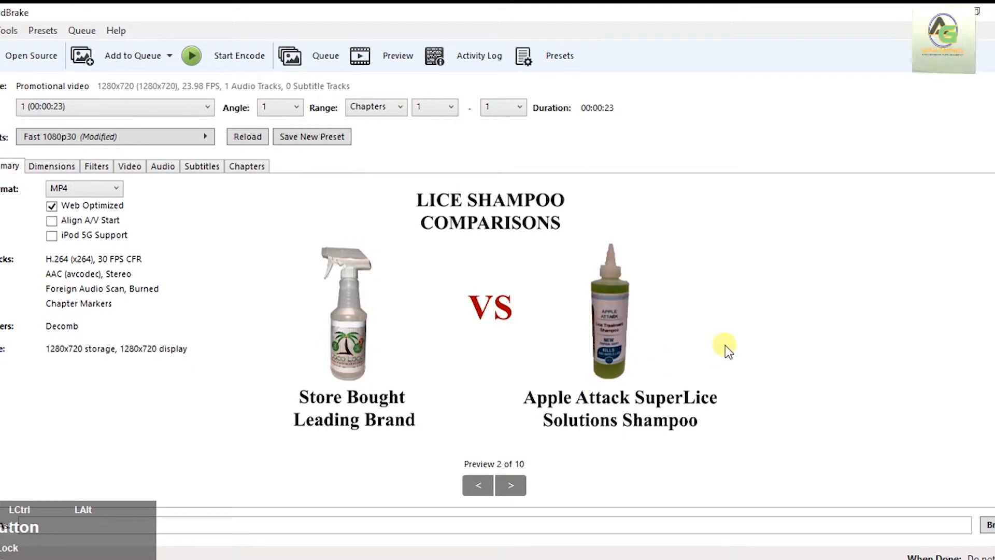
Step: Show the presets list, add a Custom Presets entry with a person's name and a short description, and collapse the General category
left_click(565, 61)
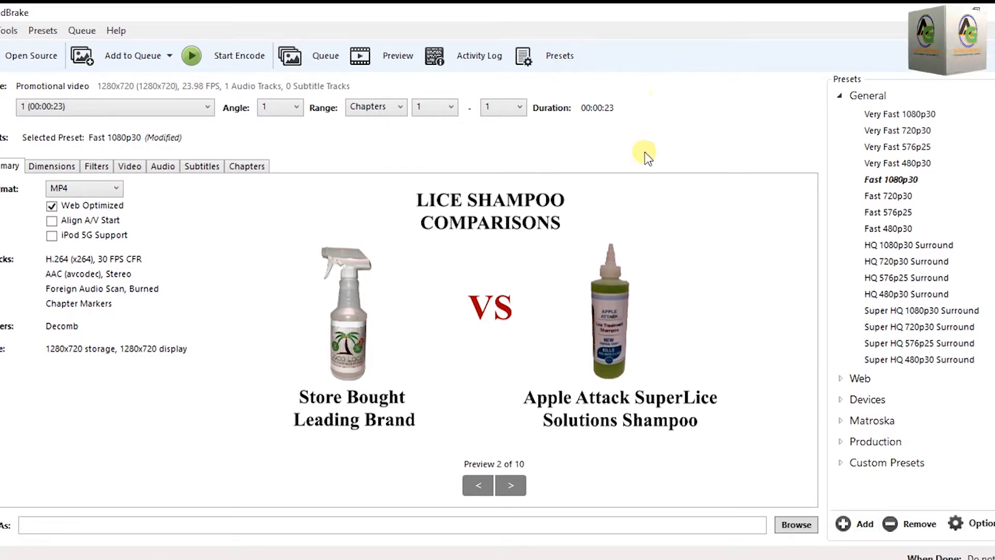
left_click(846, 525)
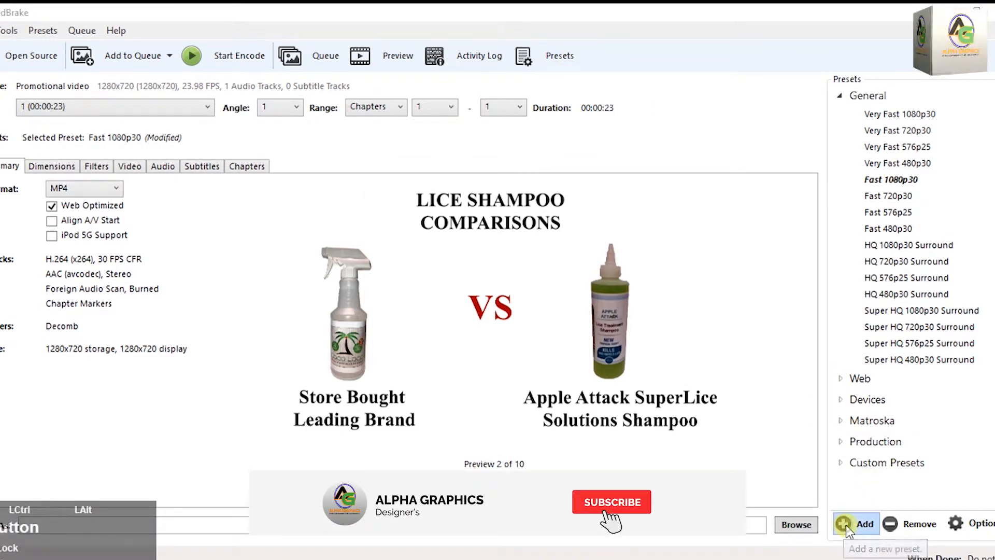
type("waqaas")
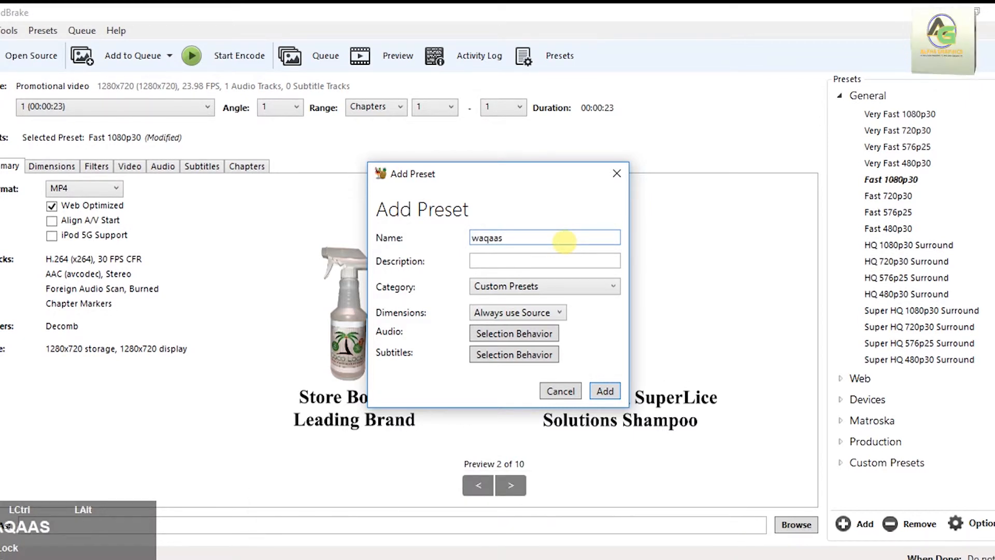
key("BackSpace")
key("BackSpace")
type("s")
key("Tab")
type("fo")
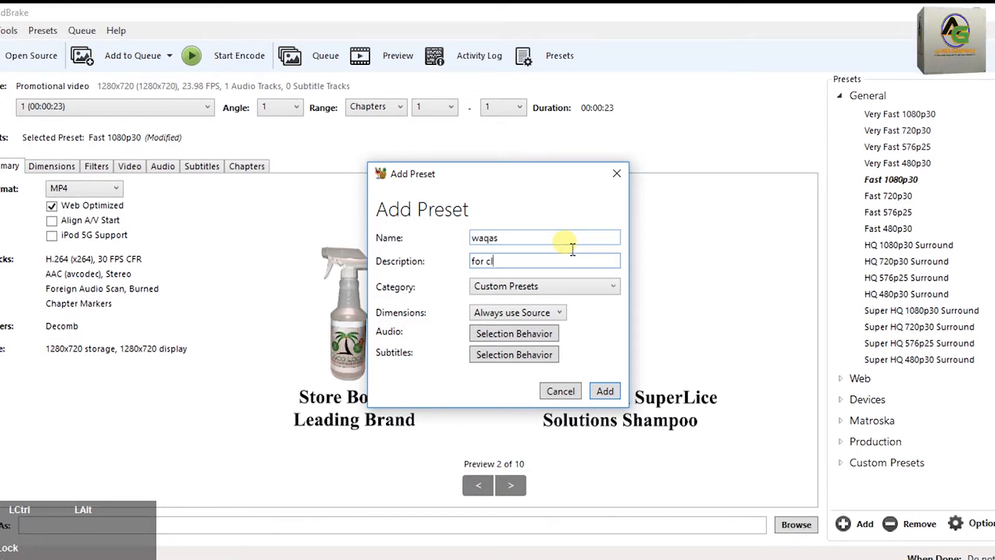
left_click(603, 390)
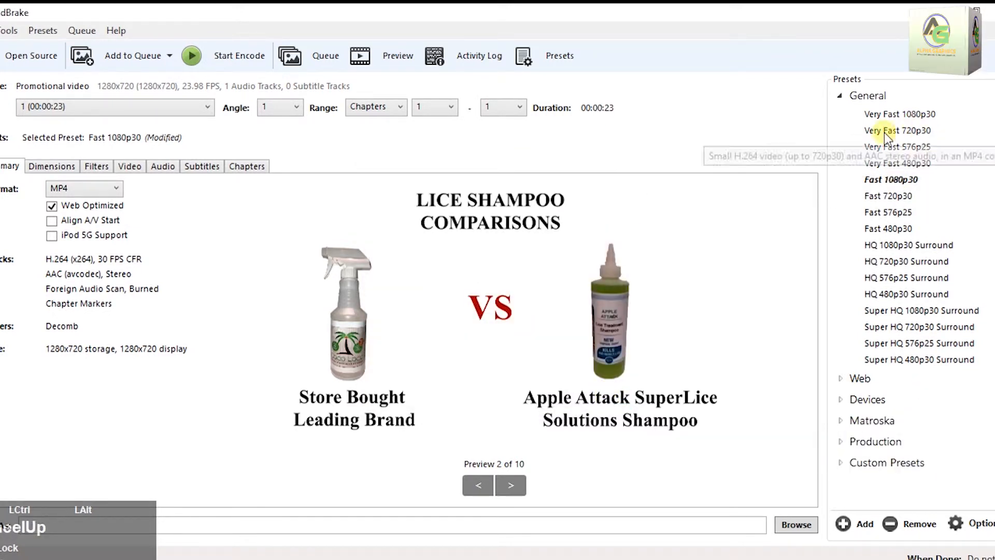
left_click(841, 97)
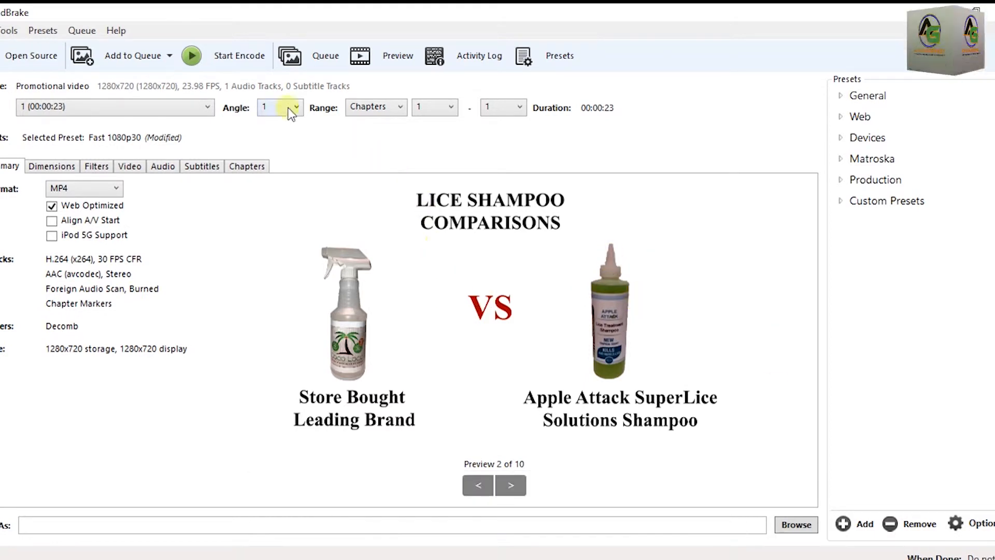
Step: Try to start the encode, and browse to the compressed file folder on the Desktop for the output destination
left_click(238, 56)
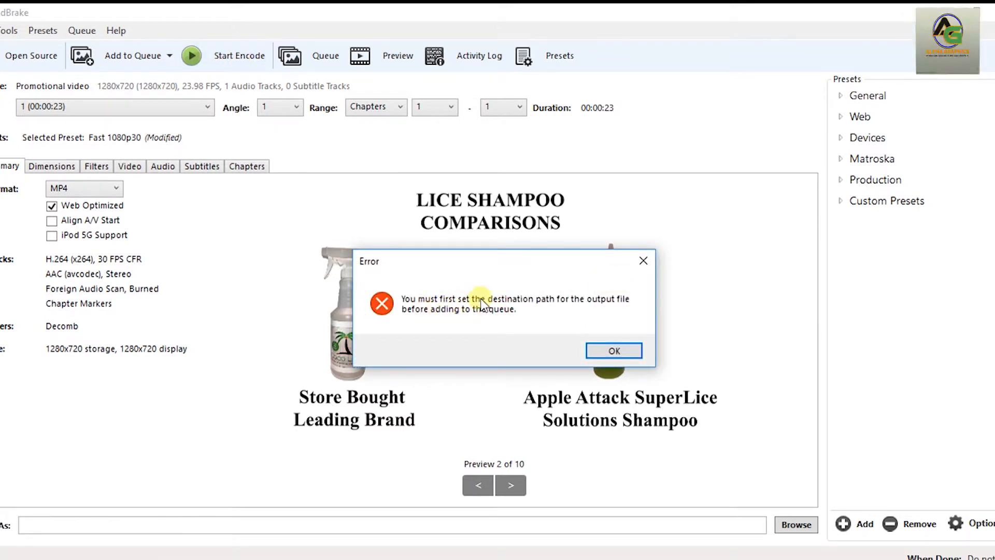
left_click(618, 346)
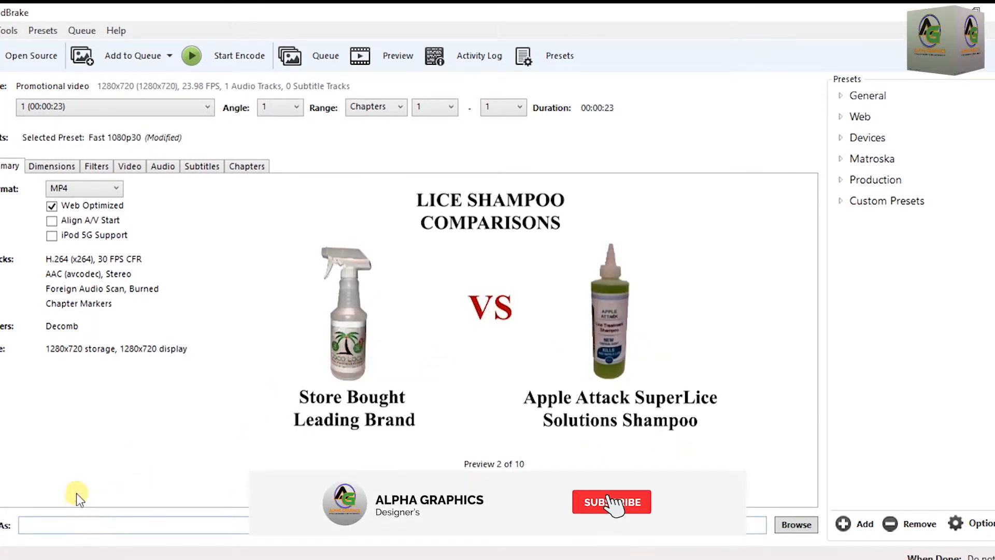
left_click(794, 531)
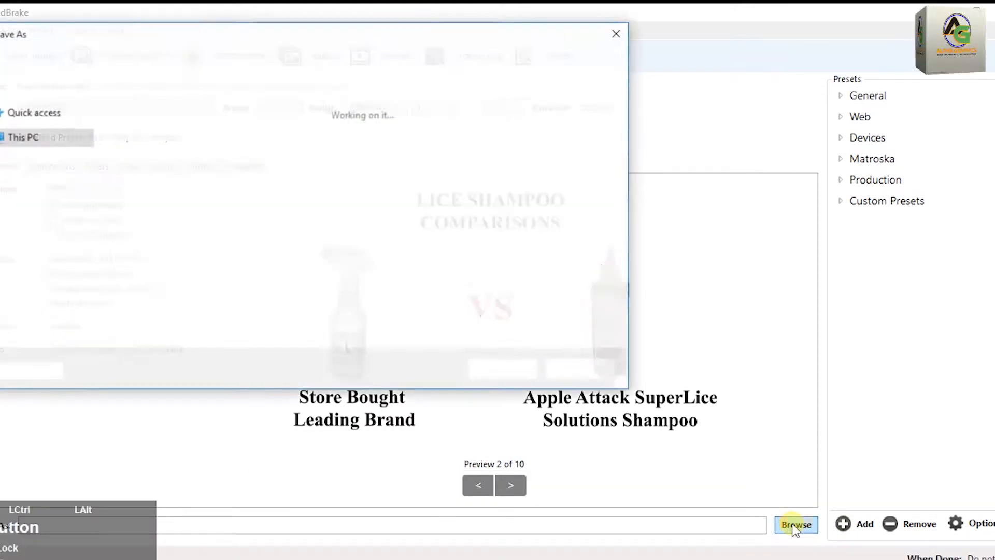
left_click(32, 149)
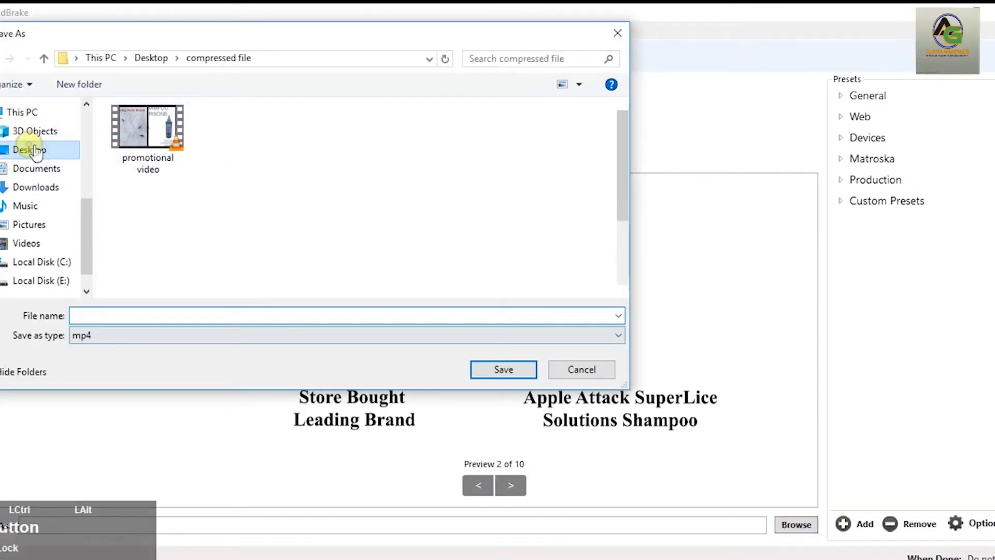
left_click(298, 182)
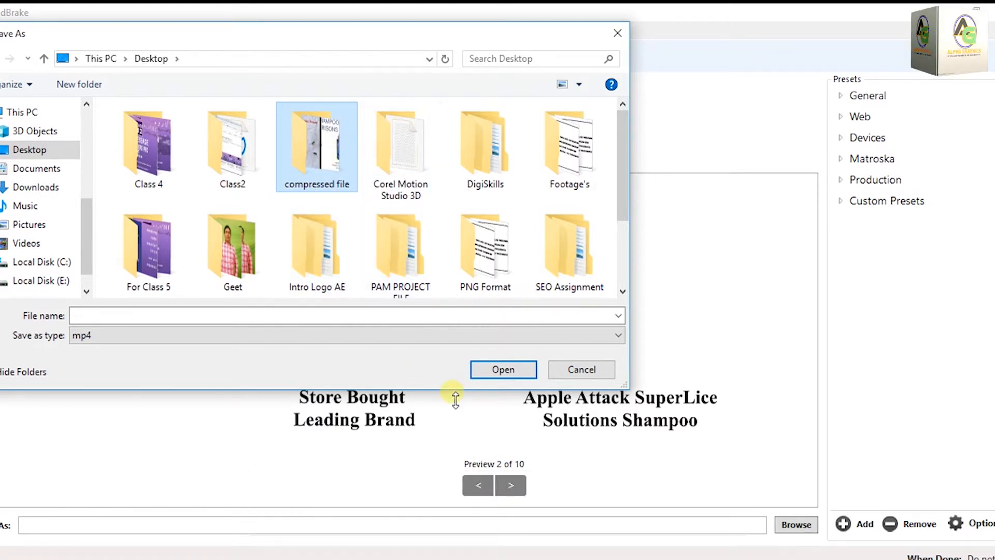
left_click(491, 372)
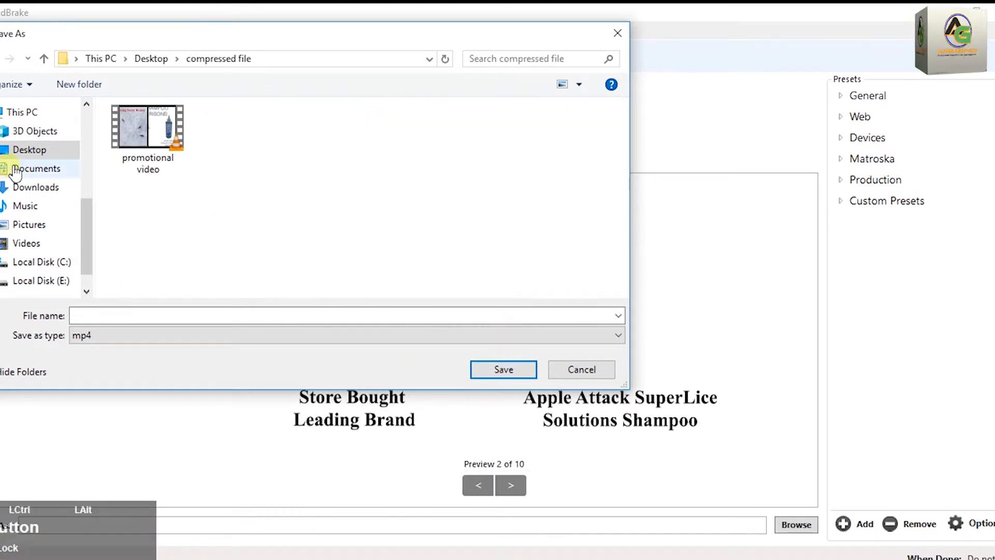
Step: Save the output destination as an mp4 named "Compressed file" and start the encode
left_click(175, 317)
type("P")
key("BackSpace")
key("BackSpace")
key("Caps_Lock")
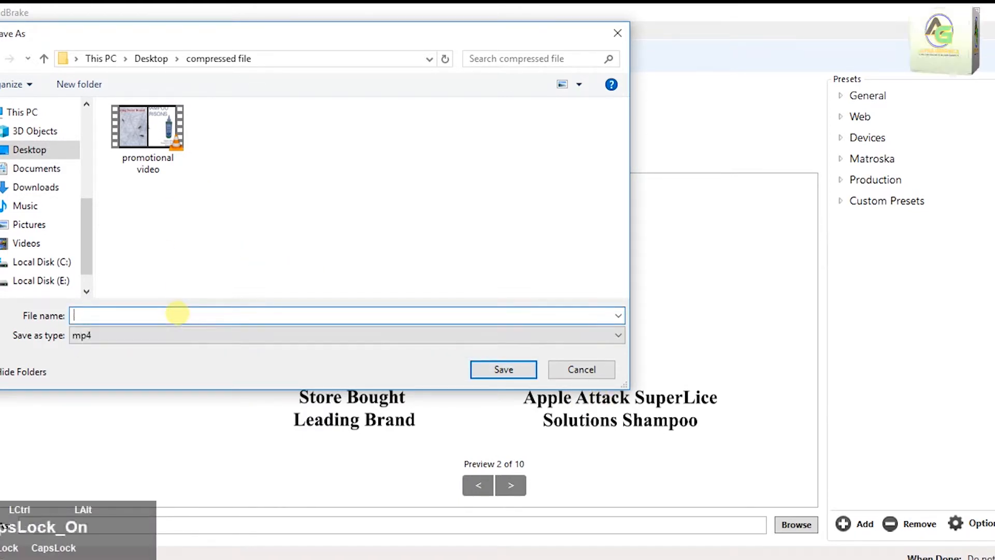
type("Compressed file")
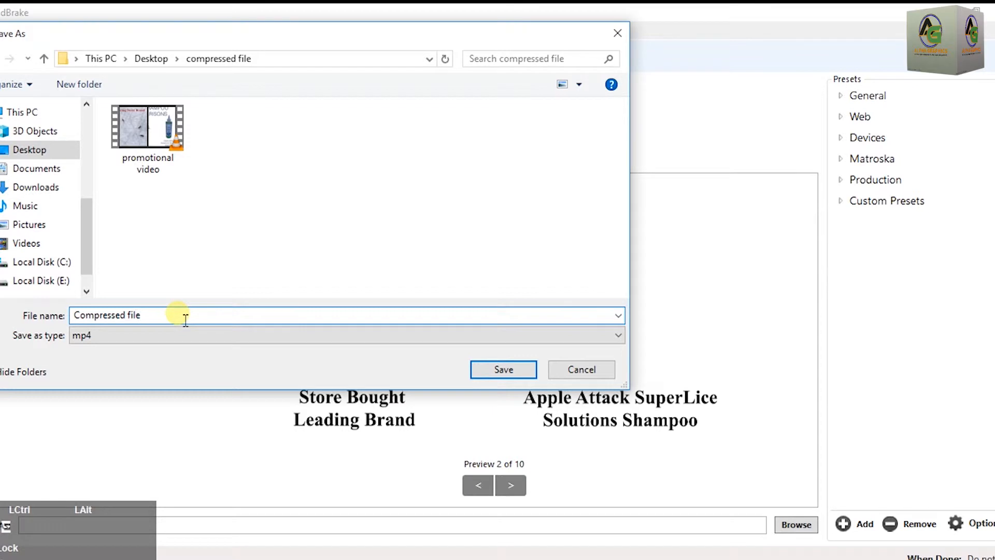
left_click(503, 369)
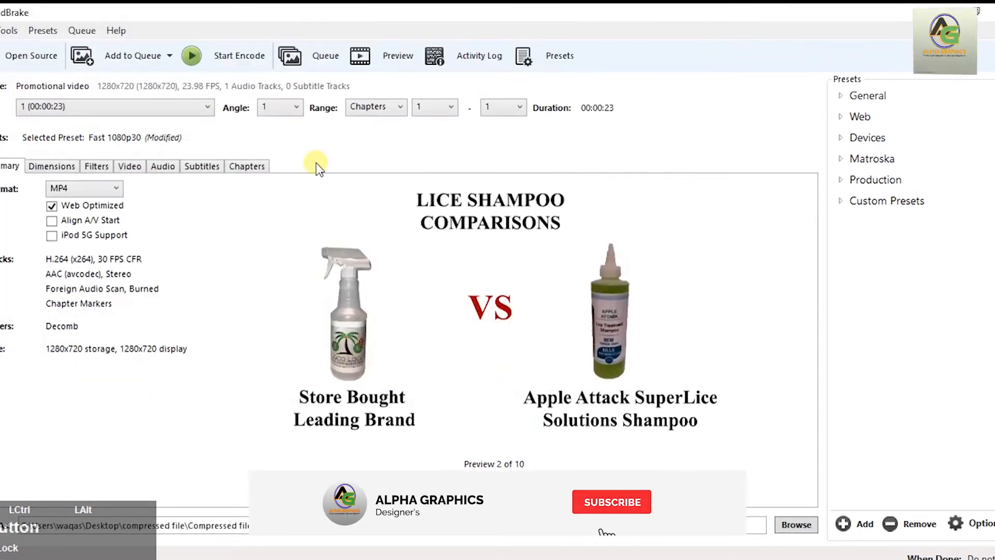
left_click(241, 61)
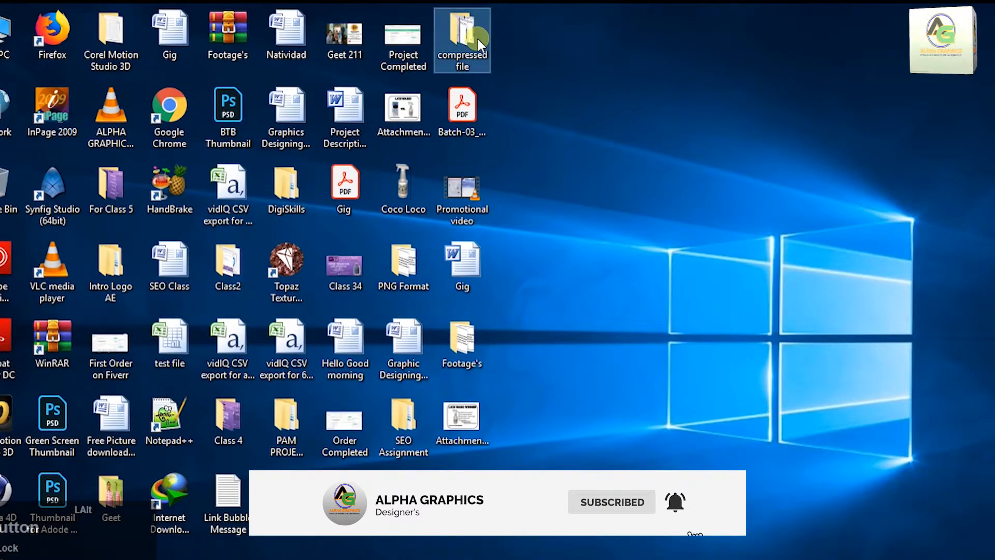
Step: Open the compressed file folder on the desktop and check the size of the Compressed file video in its properties
double_click(477, 41)
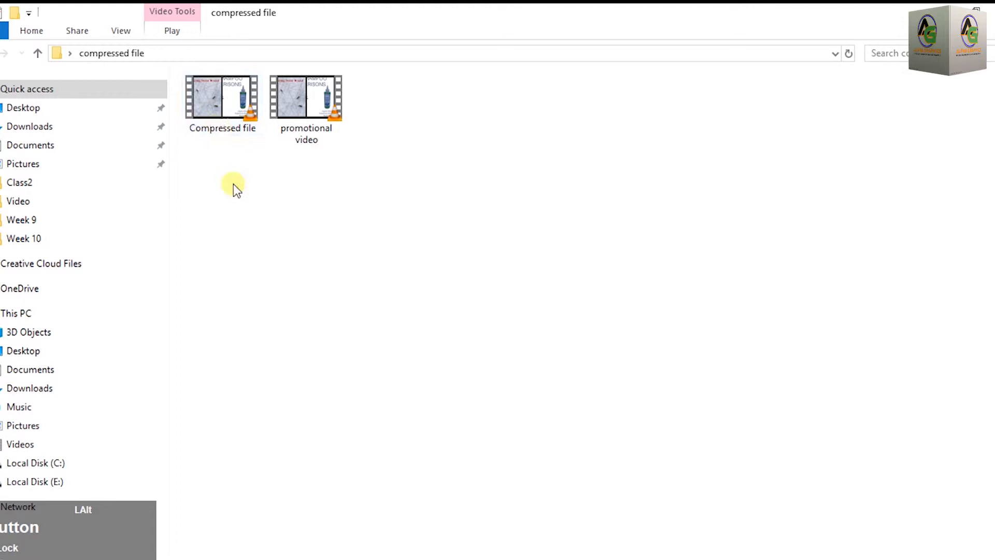
right_click(218, 115)
left_click(285, 508)
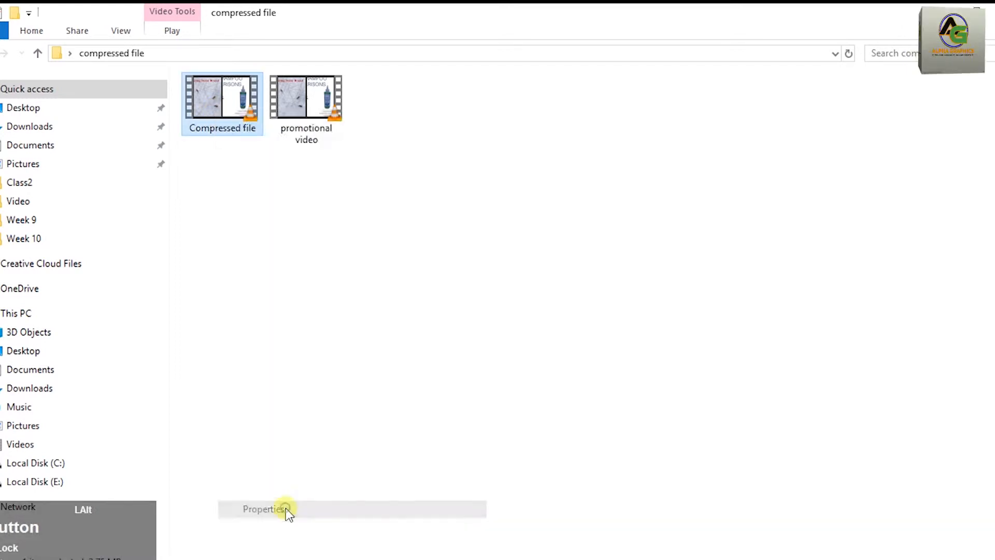
left_click_drag(380, 62, 658, 83)
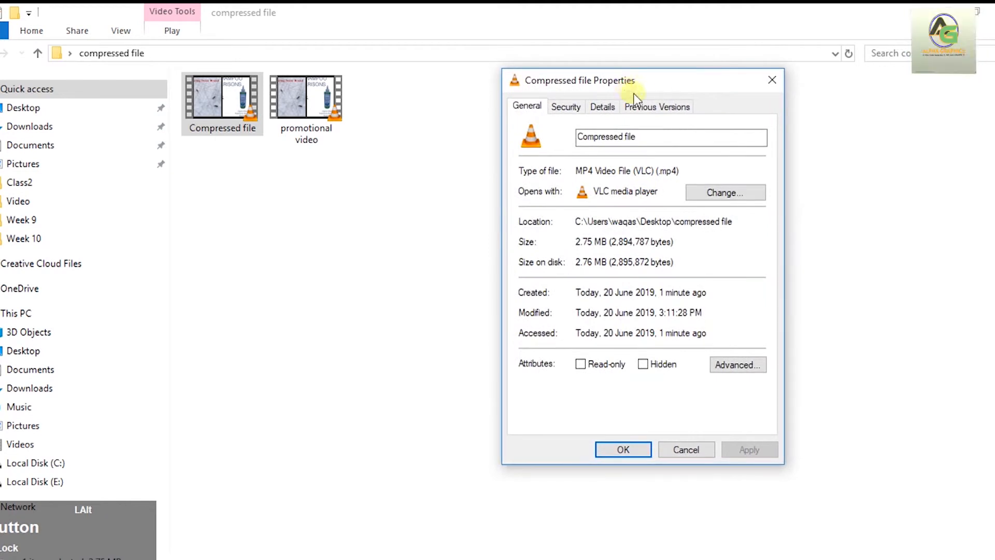
left_click(581, 246)
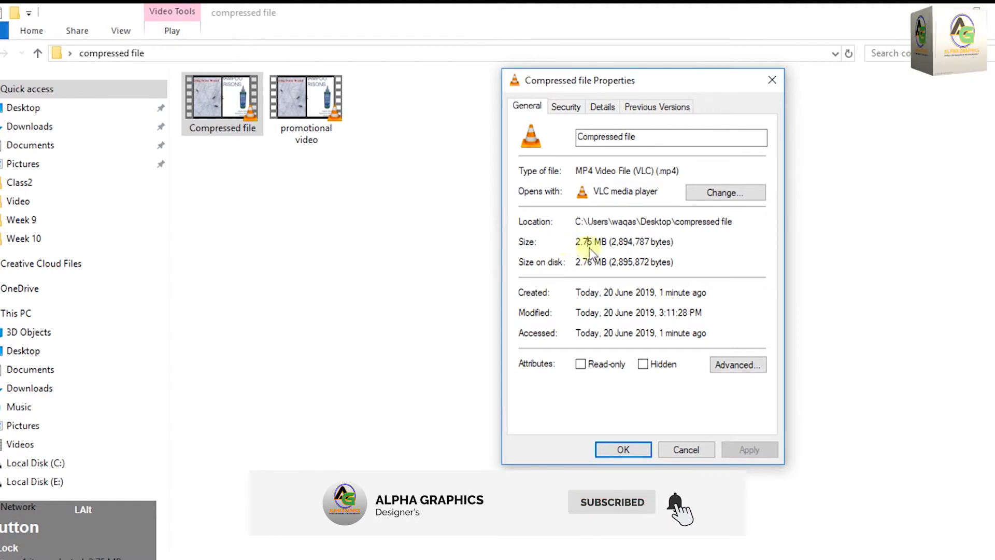
left_click(686, 450)
Step: Play the Compressed file video full screen in VLC to check its quality, and close the player and folder
double_click(224, 126)
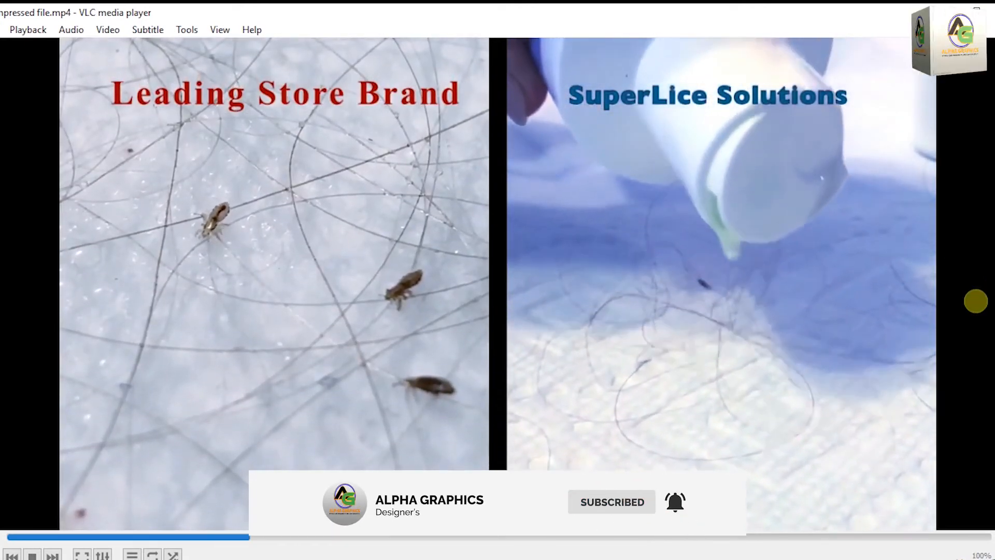
double_click(976, 301)
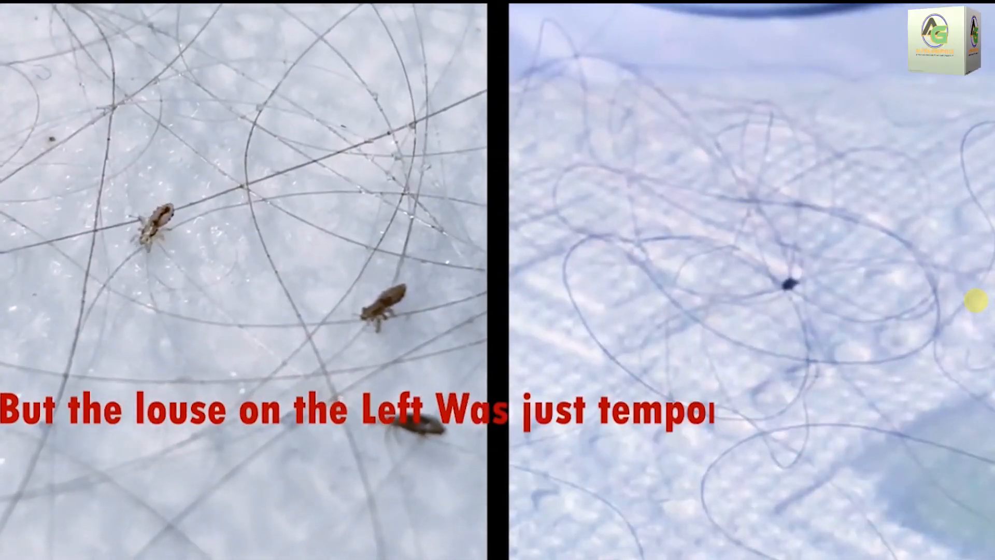
key("alt")
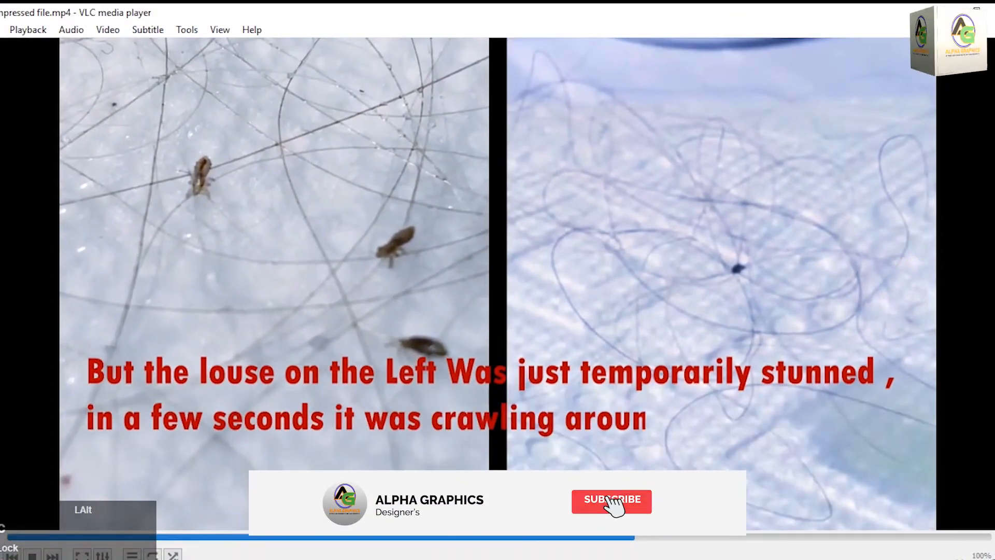
key("alt+F4")
key("alt+F4")
Step: Check the size of the original Promotional video on the desktop in its properties, and close them
right_click(464, 189)
left_click(530, 552)
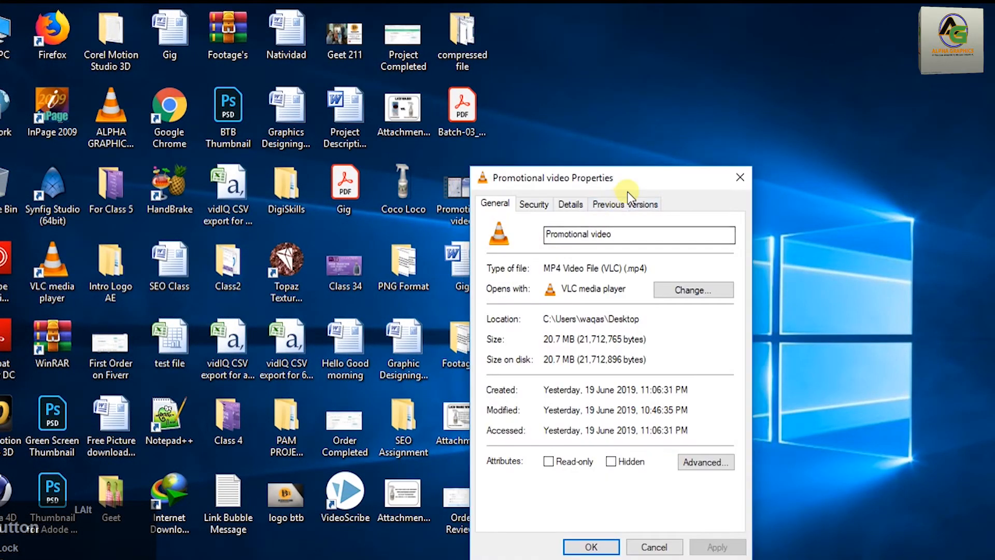
left_click_drag(639, 185, 661, 129)
left_click(678, 490)
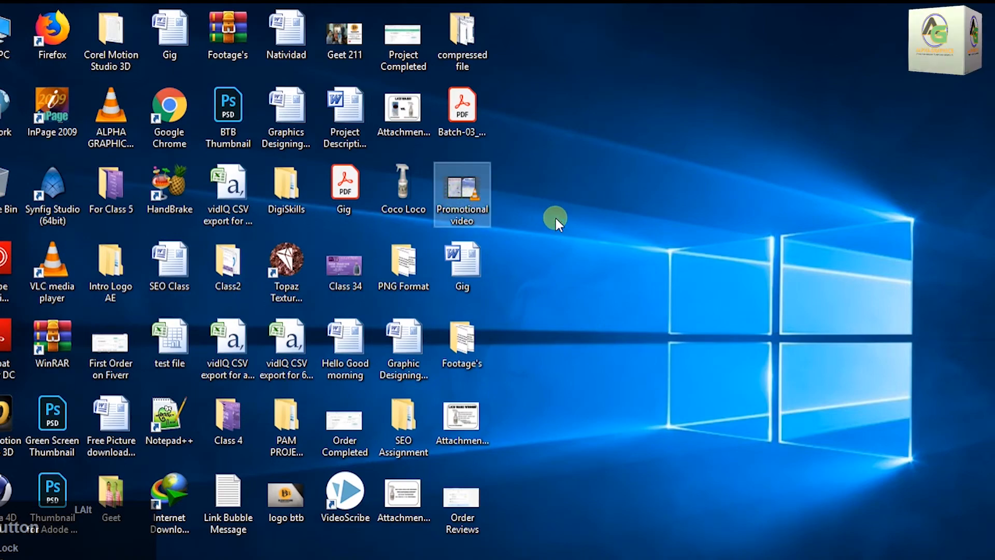
Step: Play the original Promotional video full screen in VLC to compare its quality, and leave full screen
key("Return")
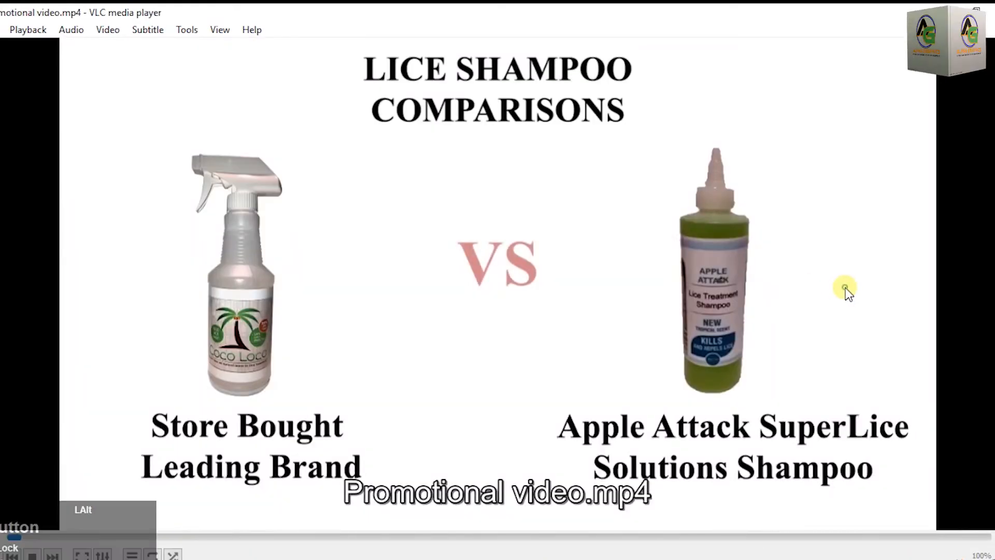
double_click(845, 288)
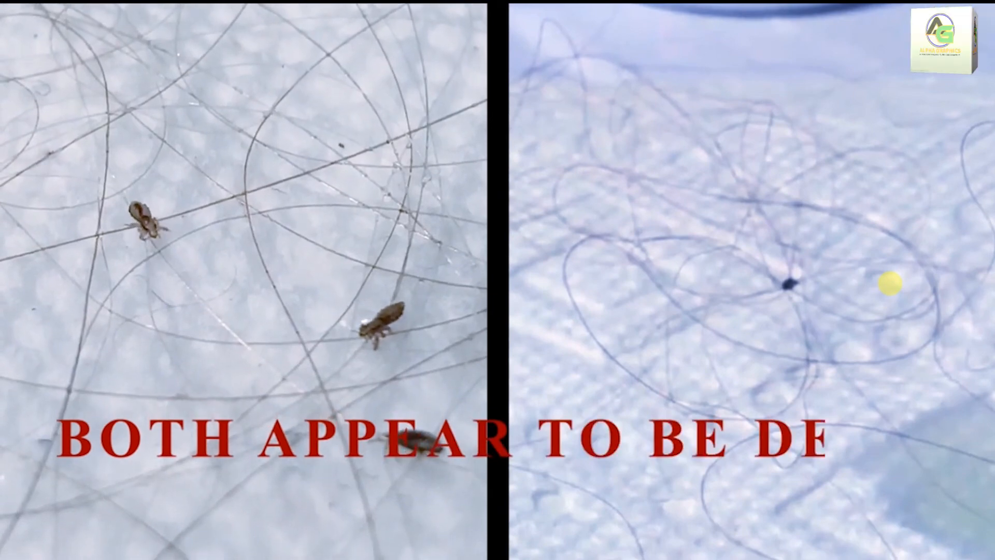
key("Escape")
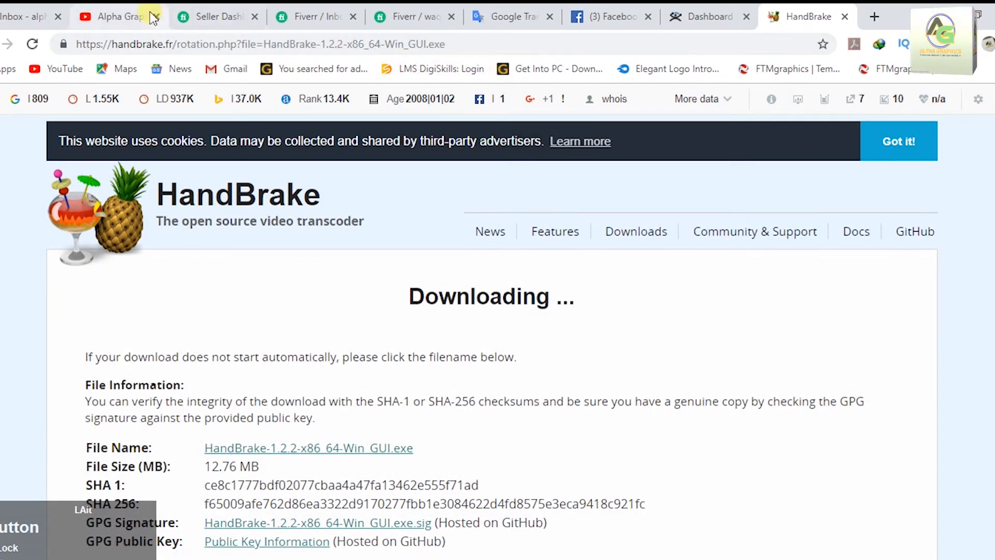
Step: Show the Alpha Graphics YouTube channel page in the web browser
left_click(130, 15)
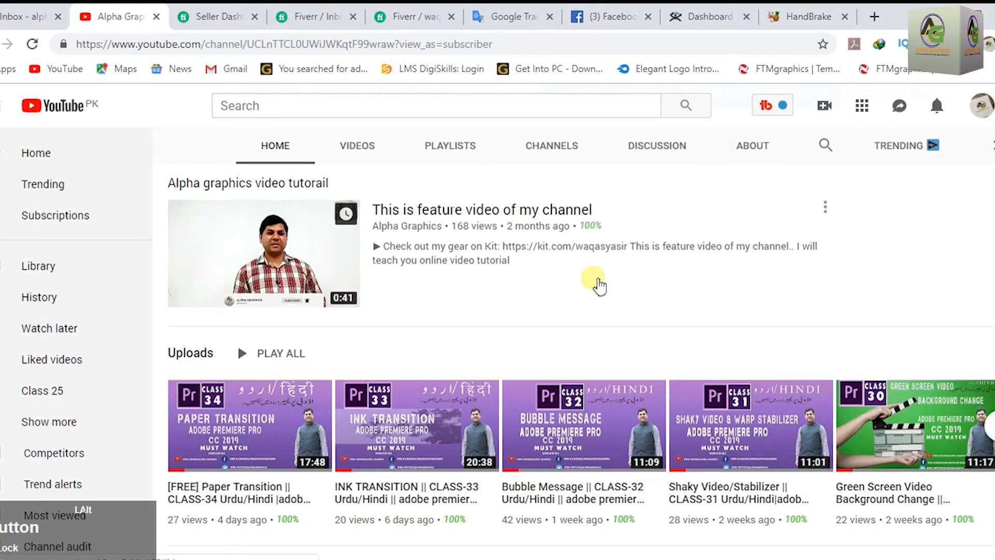